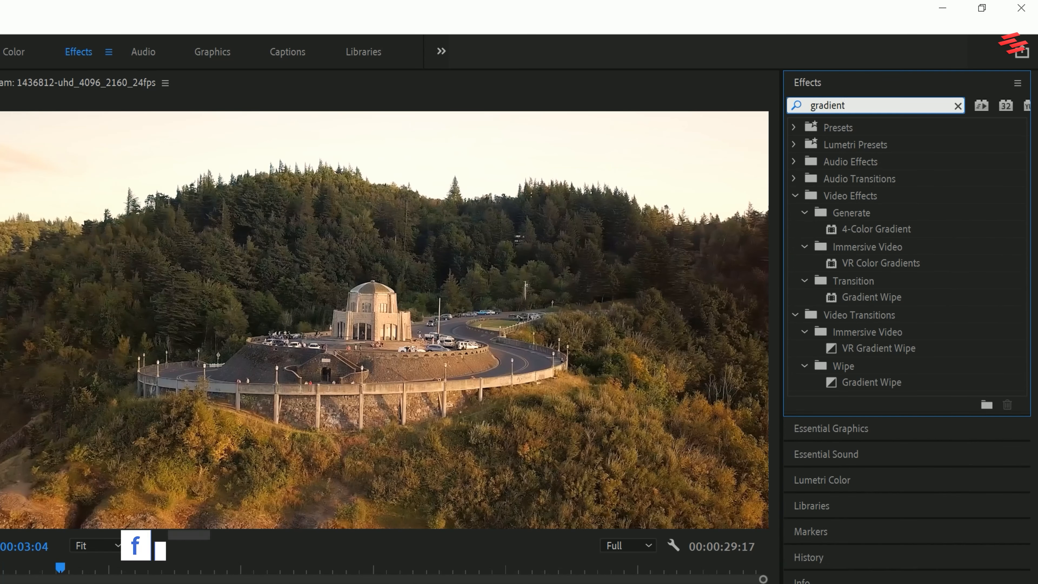
# Step: Apply the Gradient Wipe video effect from the Transition group to the clip on V2
pyautogui.click(872, 293)
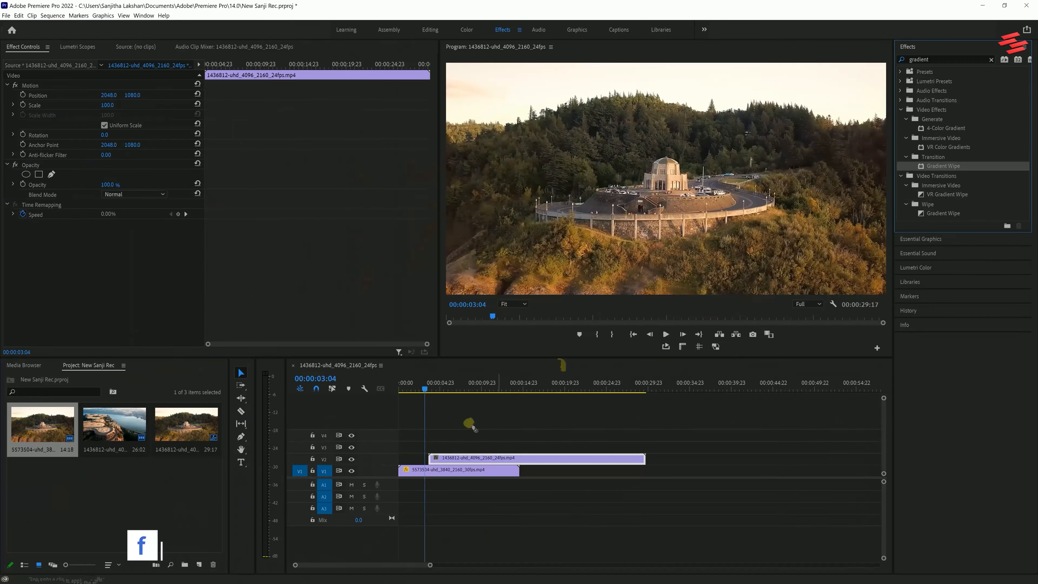
pyautogui.moveTo(474, 427); pyautogui.dragTo(437, 458)
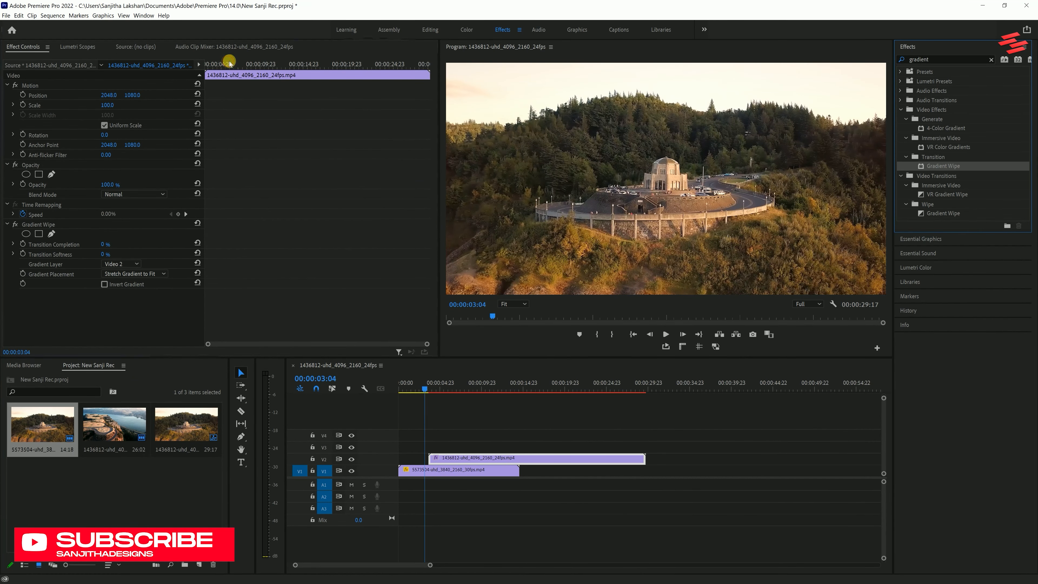
# Step: At the V2 clip's start, enable keyframing for Gradient Wipe's Transition Completion and set it to 100%
pyautogui.moveTo(229, 64); pyautogui.dragTo(162, 65)
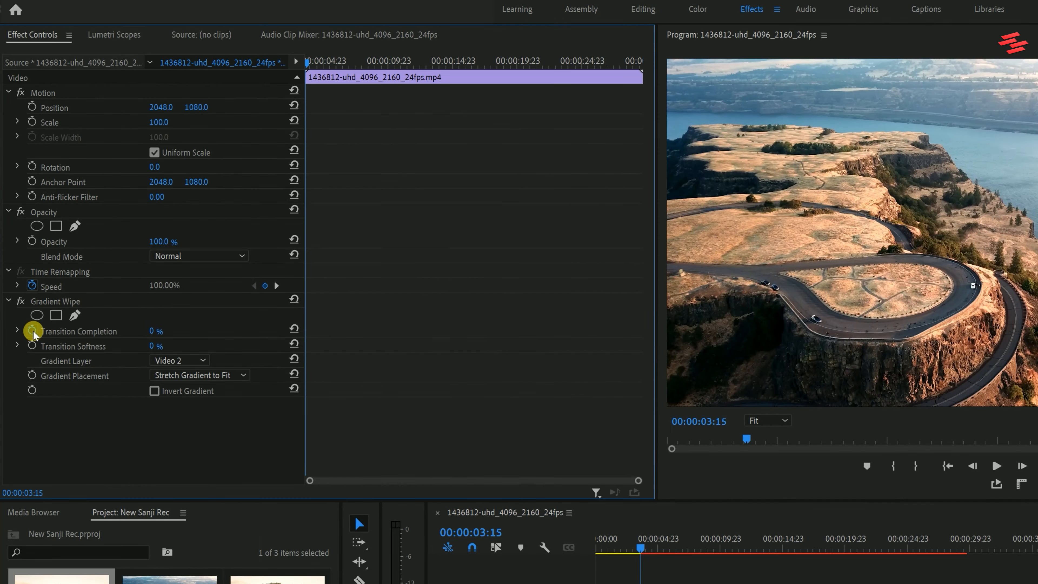
pyautogui.click(32, 330)
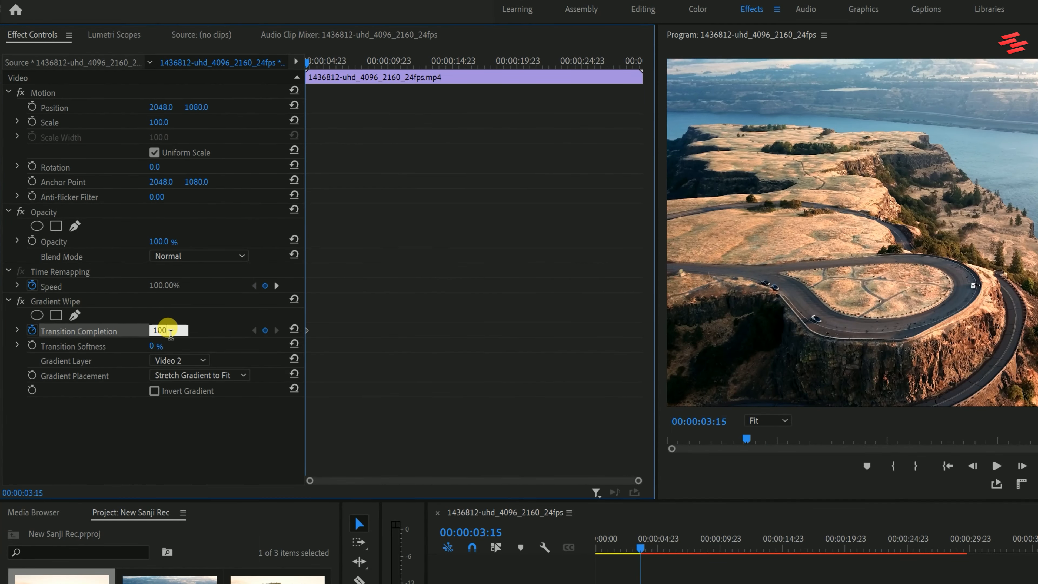
pyautogui.press('Return')
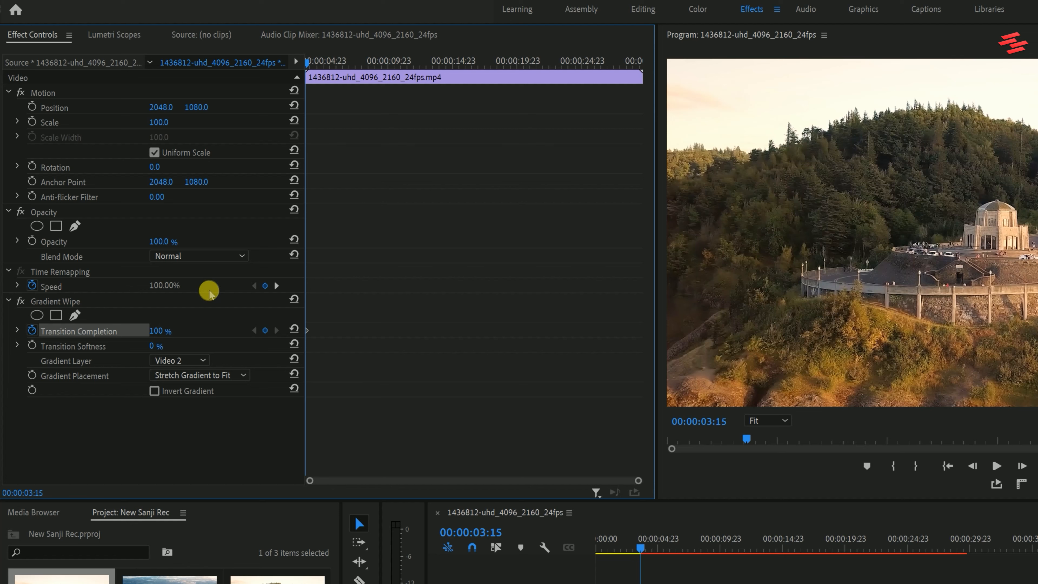
# Step: Add a second Transition Completion keyframe at 00:00:04:12 and play back the wipe from the clip's start
pyautogui.click(314, 62)
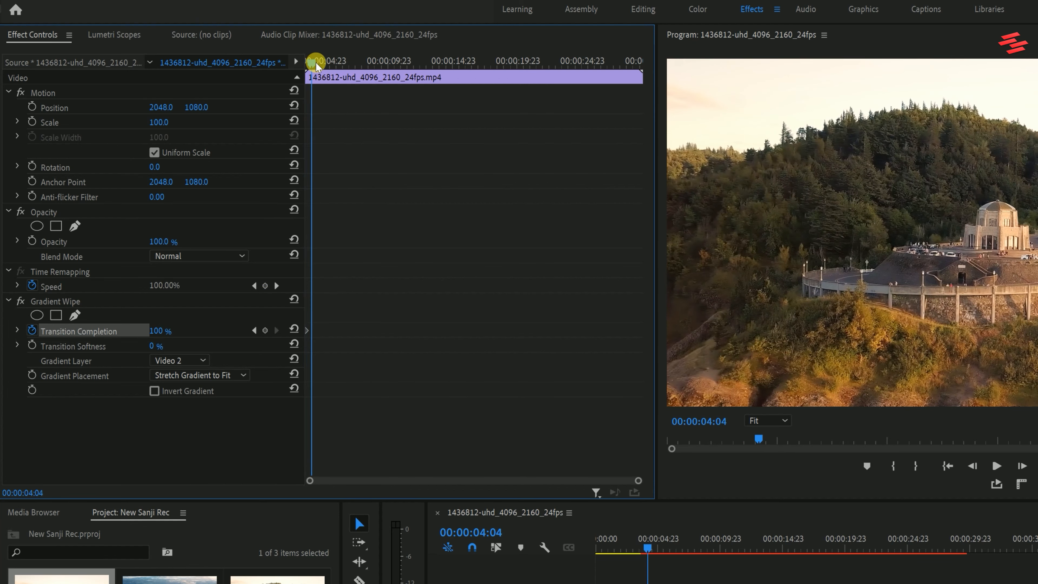
pyautogui.moveTo(316, 61); pyautogui.dragTo(319, 62)
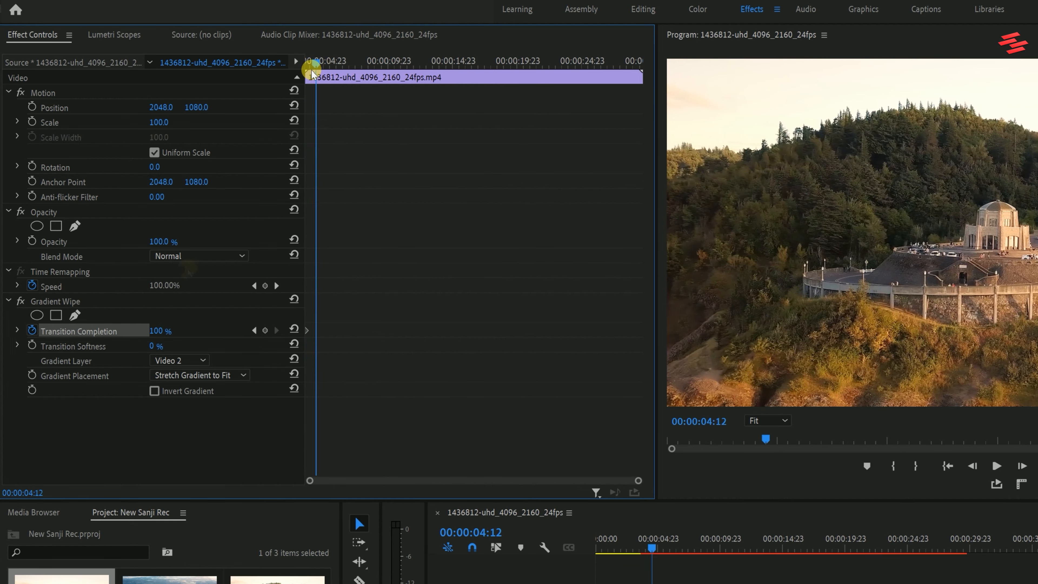
pyautogui.click(165, 329)
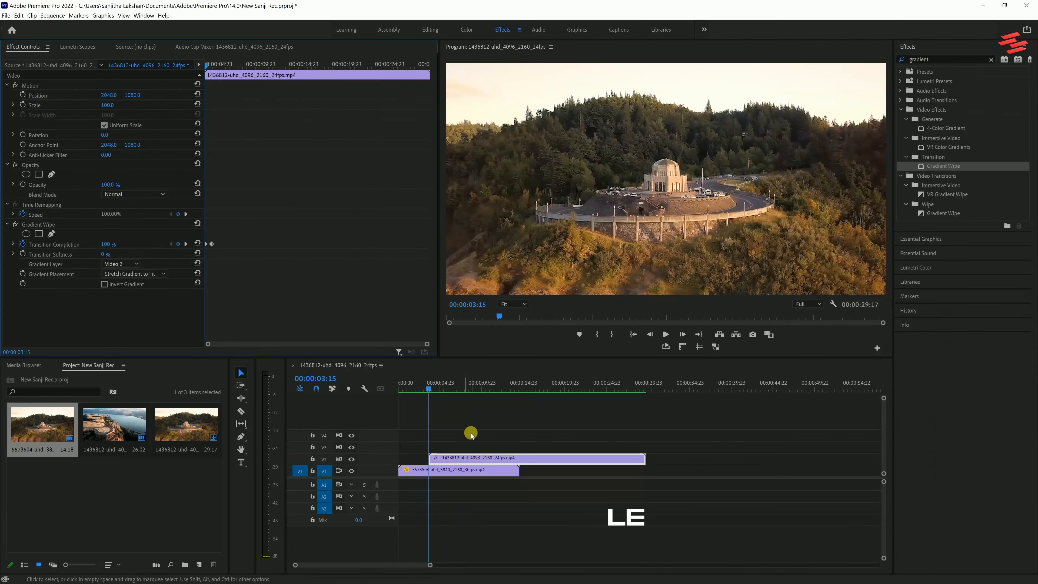
pyautogui.press('space')
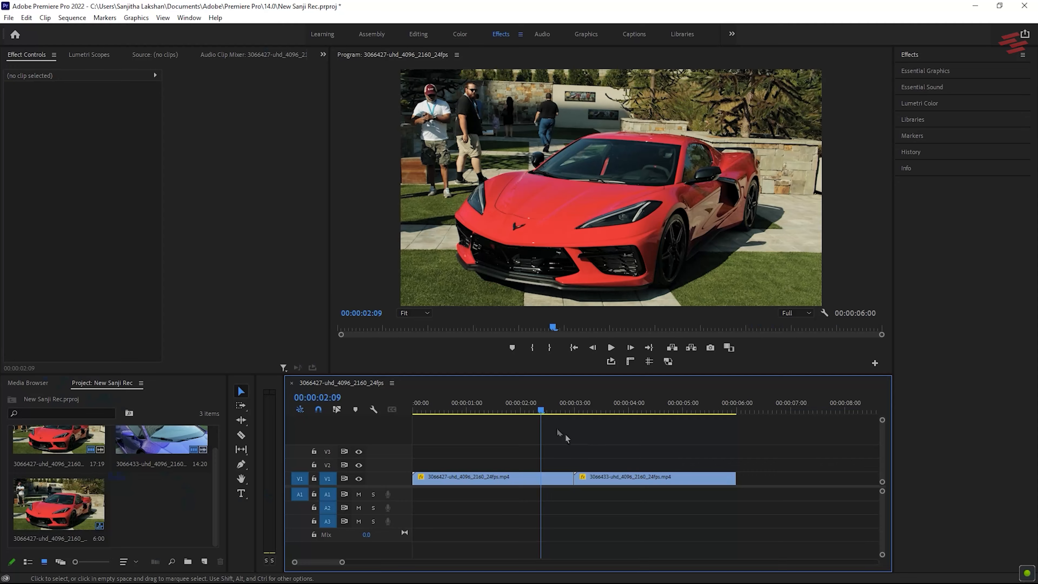
# Step: Create an adjustment layer and place it on V2 over the cut between the two car clips
pyautogui.moveTo(539, 404)
pyautogui.mouseDown()
pyautogui.moveTo(587, 411)
pyautogui.moveTo(545, 410)
pyautogui.mouseUp()
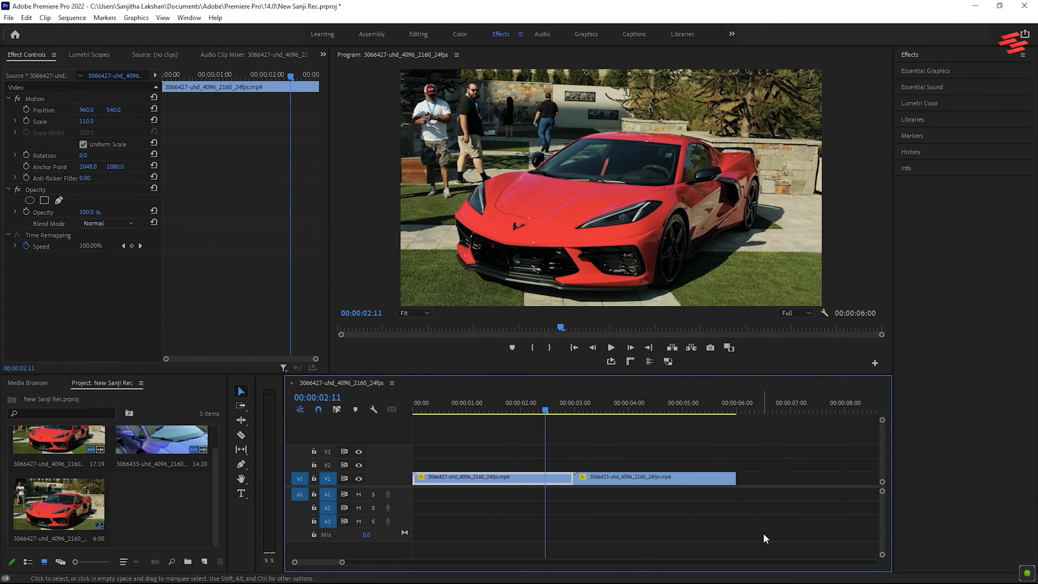
pyautogui.click(203, 561)
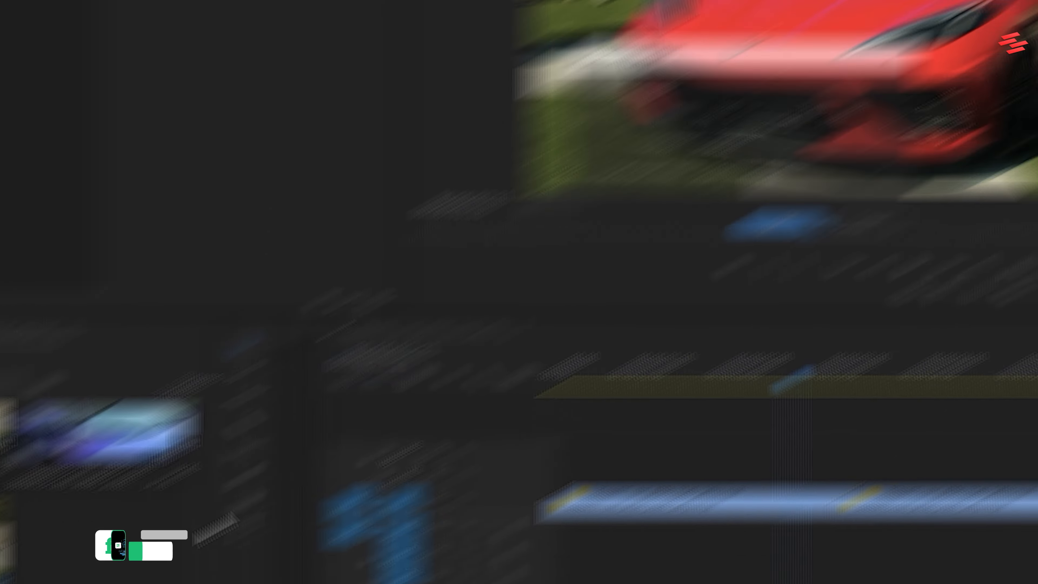
pyautogui.click(779, 223)
pyautogui.moveTo(164, 514); pyautogui.dragTo(460, 464)
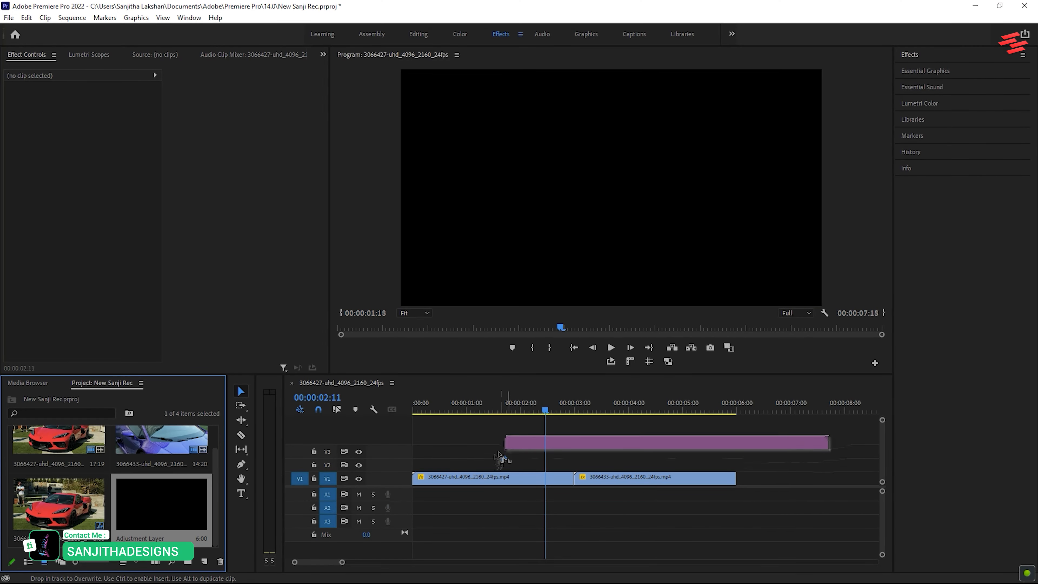
# Step: Trim the adjustment layer's start to 00:00:02:19, five frames before the cut between the car clips
pyautogui.click(575, 406)
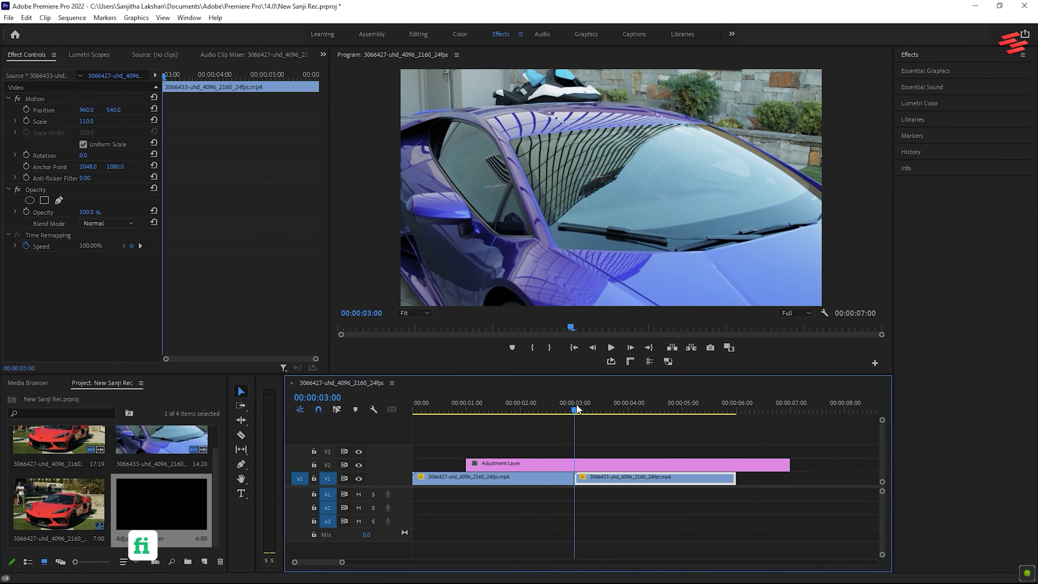
pyautogui.click(599, 465)
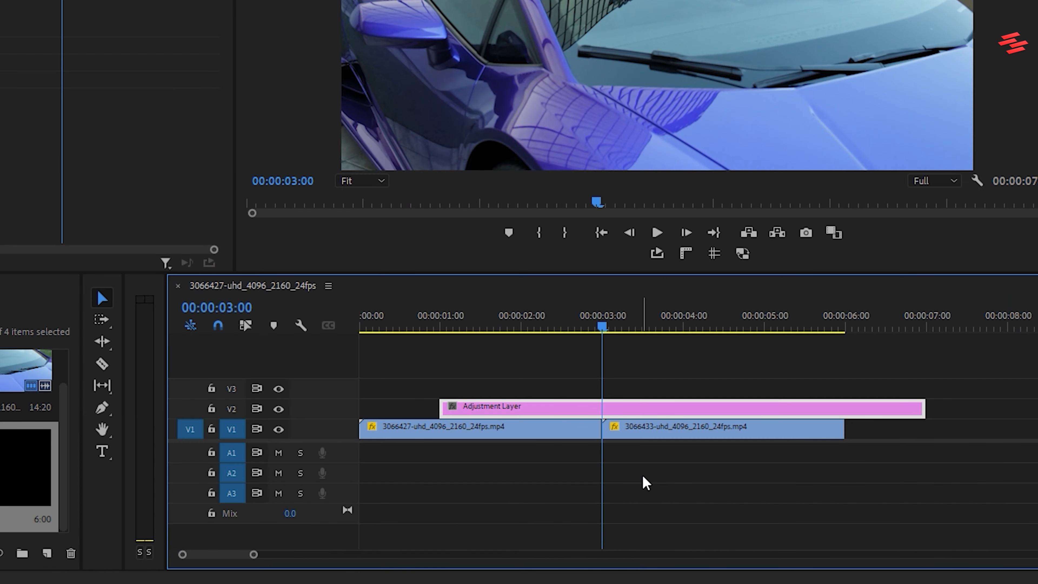
pyautogui.hotkey('shift', 'Left')
pyautogui.moveTo(467, 463); pyautogui.dragTo(493, 463)
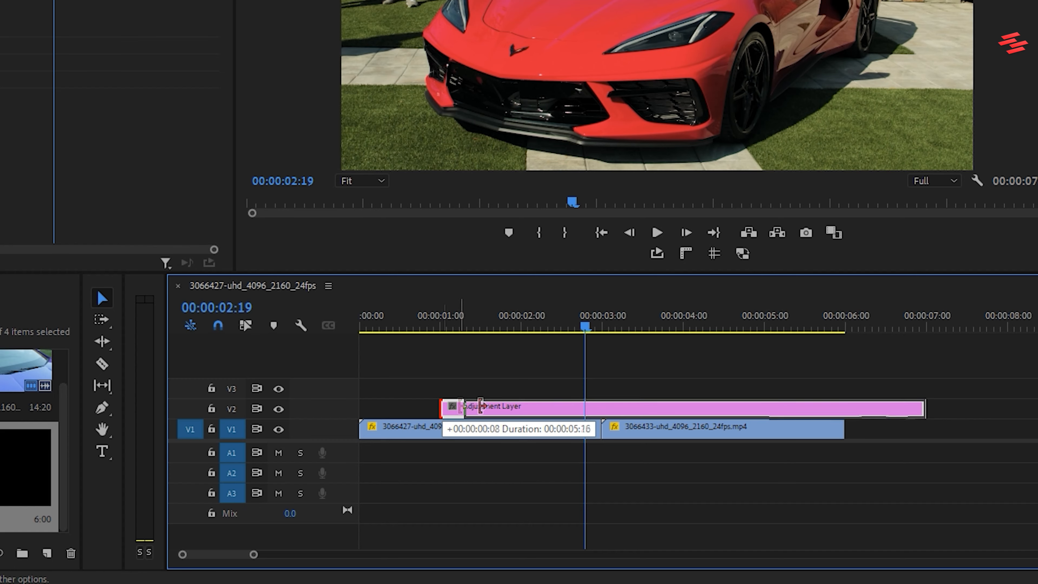
pyautogui.moveTo(481, 406); pyautogui.dragTo(584, 405)
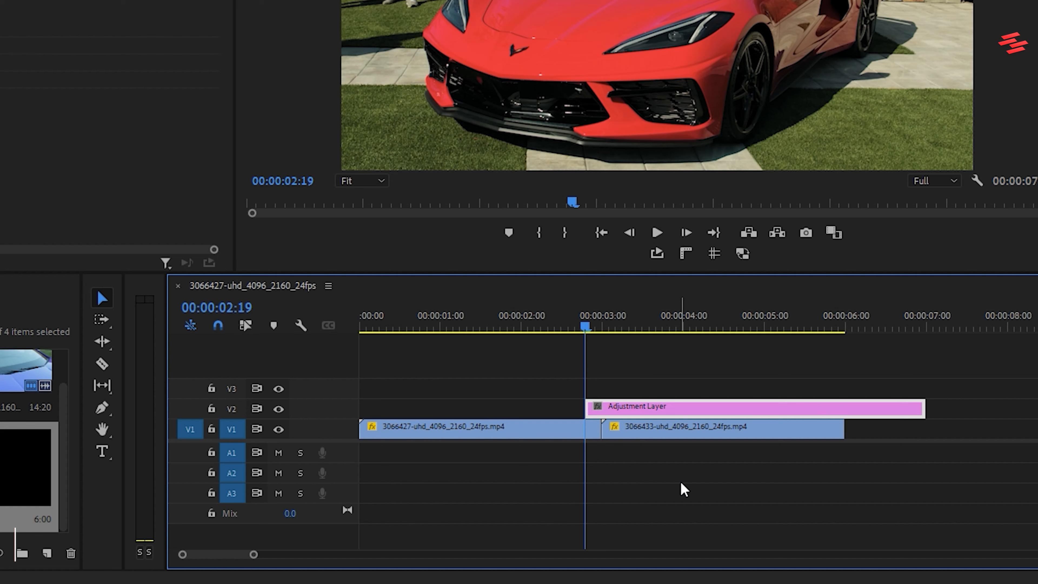
# Step: Trim the adjustment layer's end to 00:00:03:05, five frames after the cut
pyautogui.hotkey('shift', 'Right')
pyautogui.hotkey('shift', 'Right')
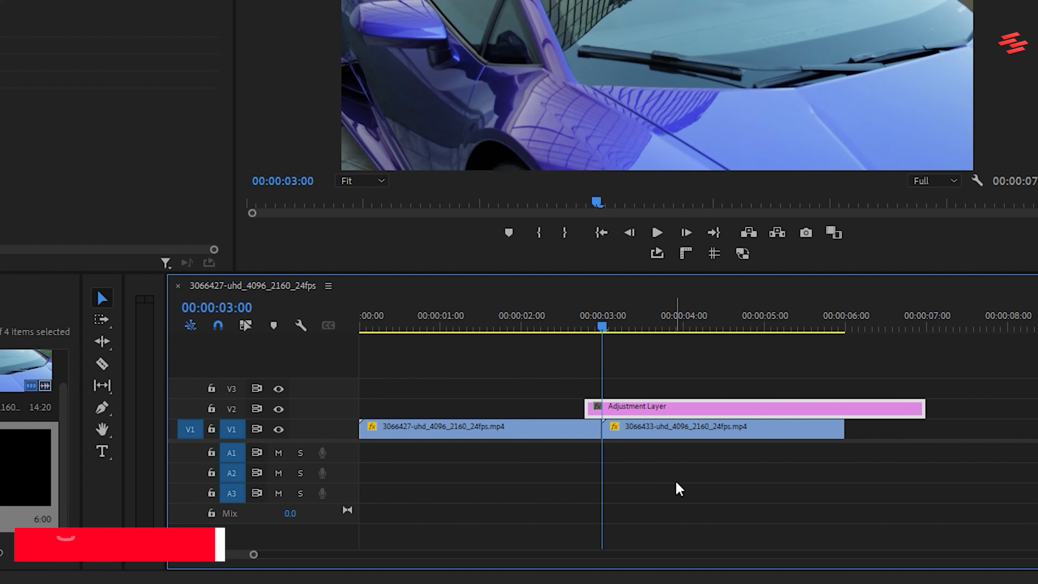
pyautogui.moveTo(922, 407); pyautogui.dragTo(620, 407)
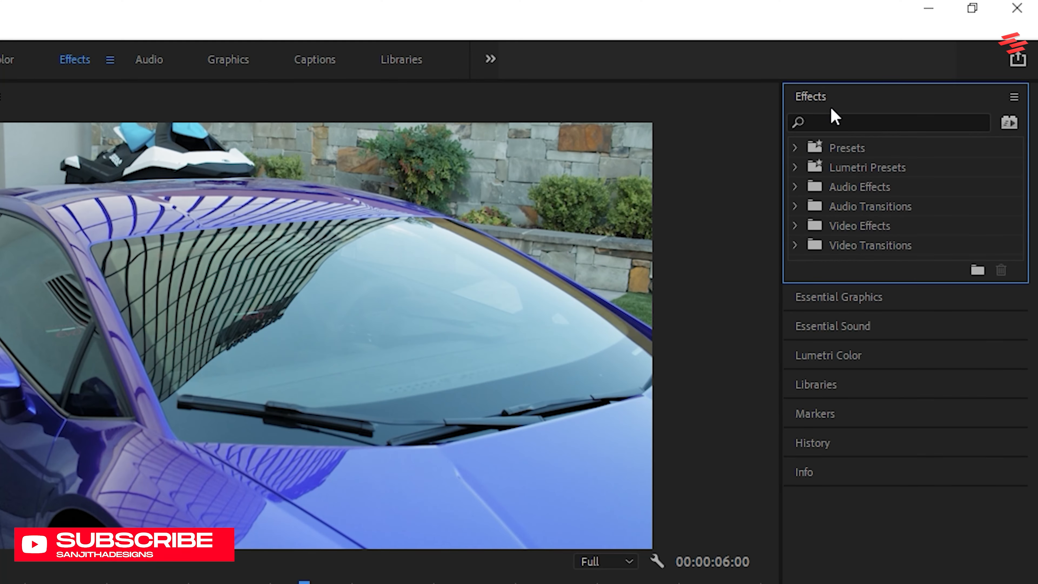
# Step: Search the effects for "level" and apply the Levels effect to the adjustment layer
pyautogui.click(842, 121)
pyautogui.write('level')
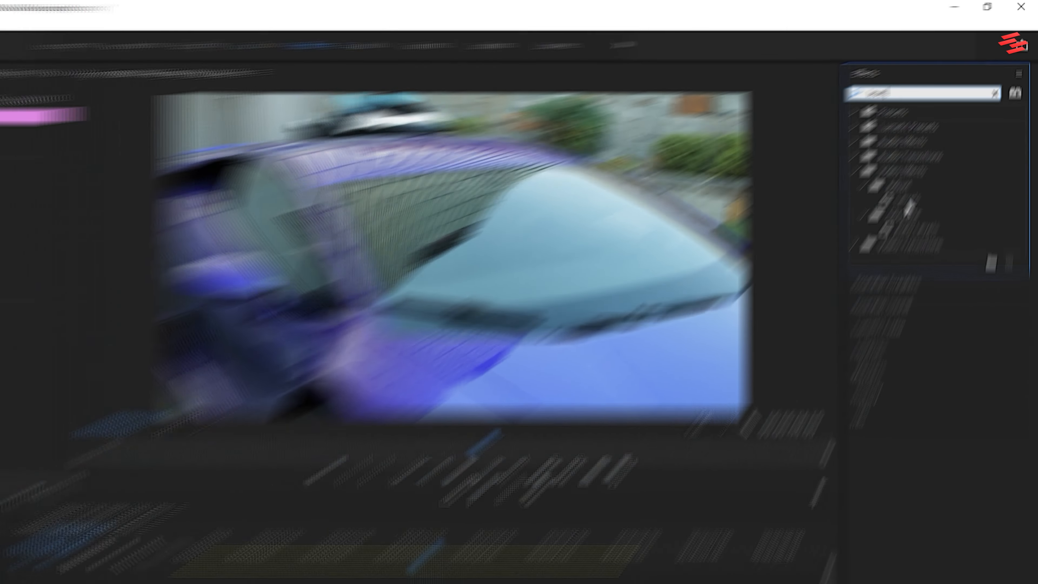
pyautogui.moveTo(864, 265); pyautogui.dragTo(658, 370)
pyautogui.moveTo(580, 465); pyautogui.dragTo(581, 466)
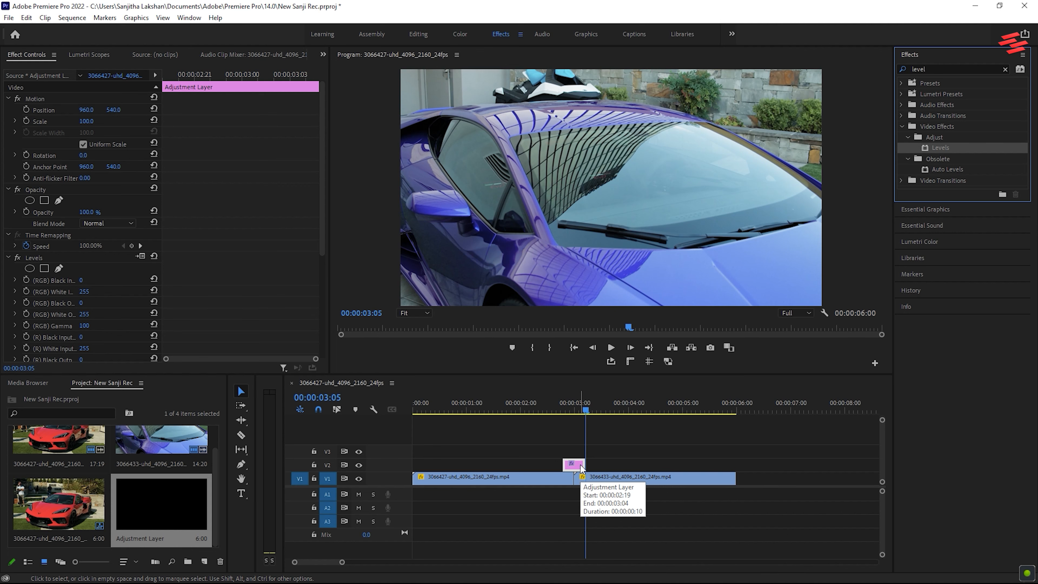
# Step: At the cut, 00:00:03:00, keyframe the Levels (RGB) White Input Level with a value of 20
pyautogui.click(576, 410)
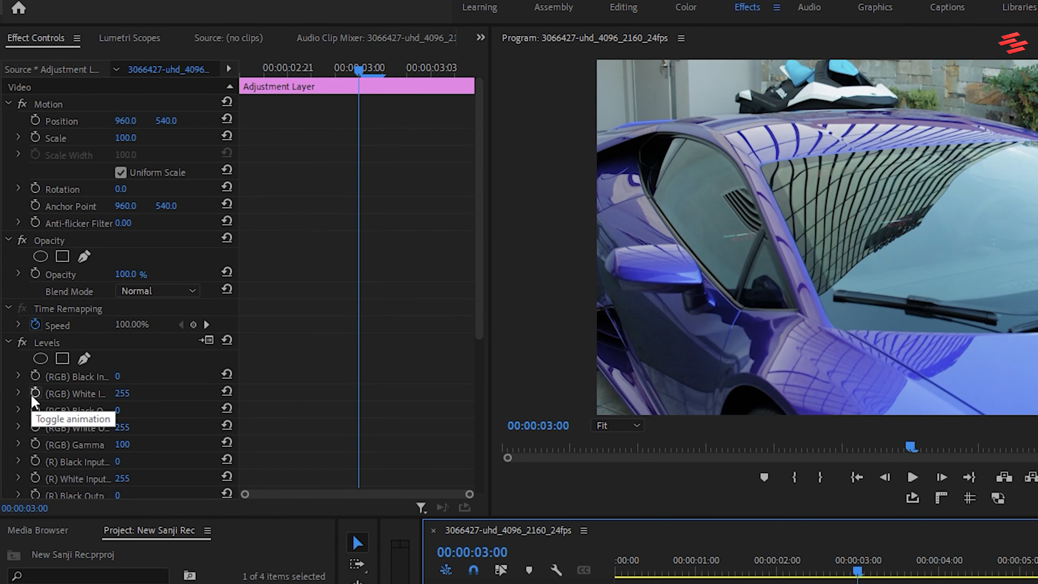
pyautogui.click(35, 393)
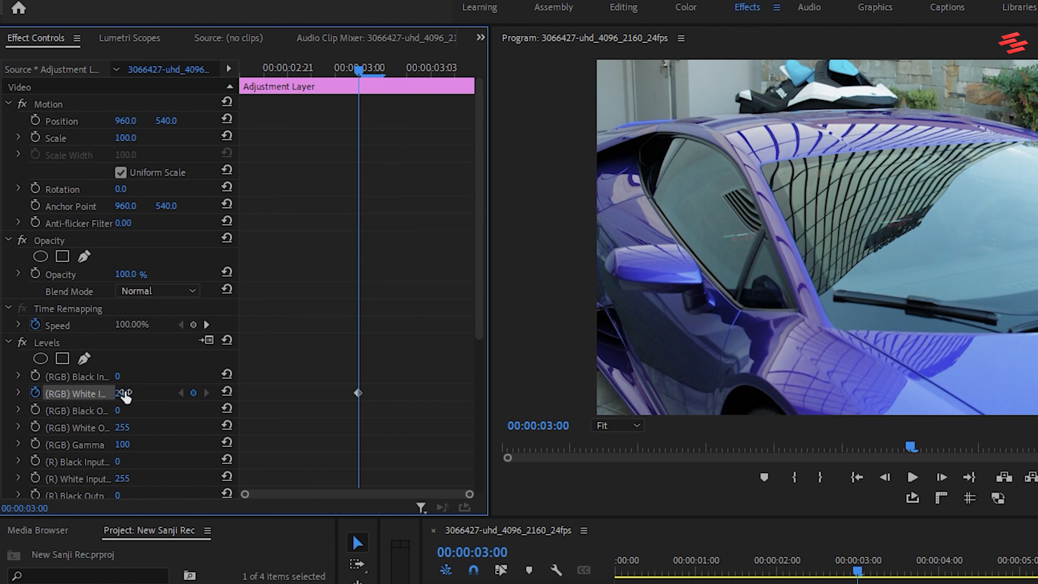
pyautogui.write('20')
pyautogui.press('Return')
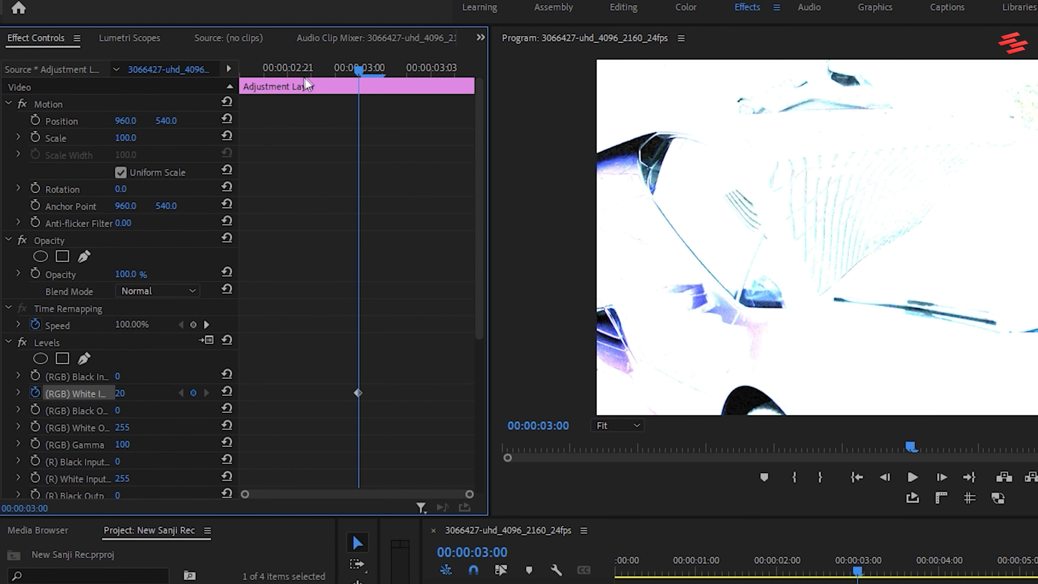
# Step: Add keyframes that reset the (RGB) White Input Level to 255 at the adjustment layer's start and end
pyautogui.moveTo(303, 71); pyautogui.dragTo(191, 71)
pyautogui.click(223, 393)
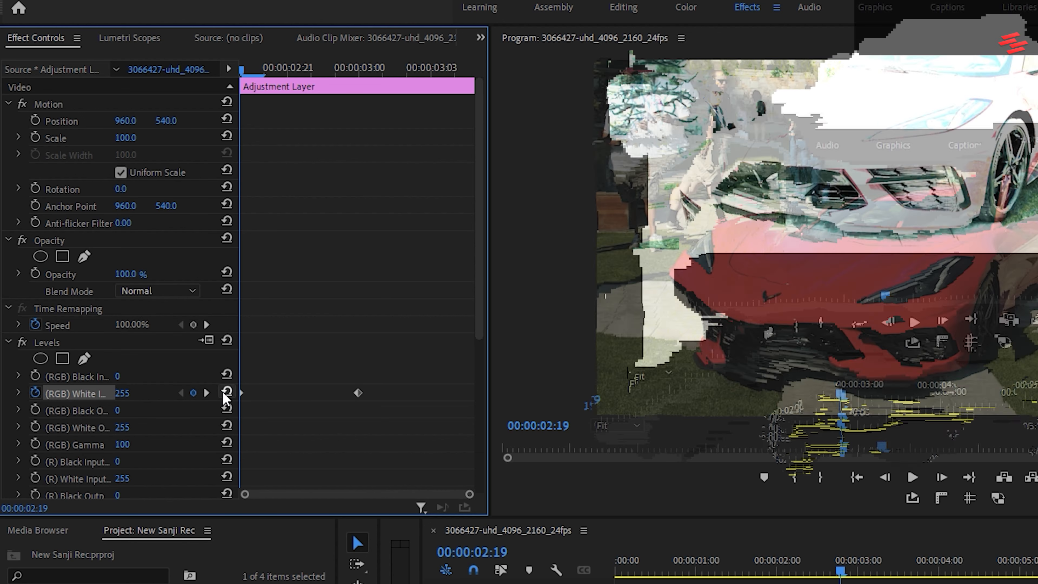
pyautogui.moveTo(306, 71); pyautogui.dragTo(445, 72)
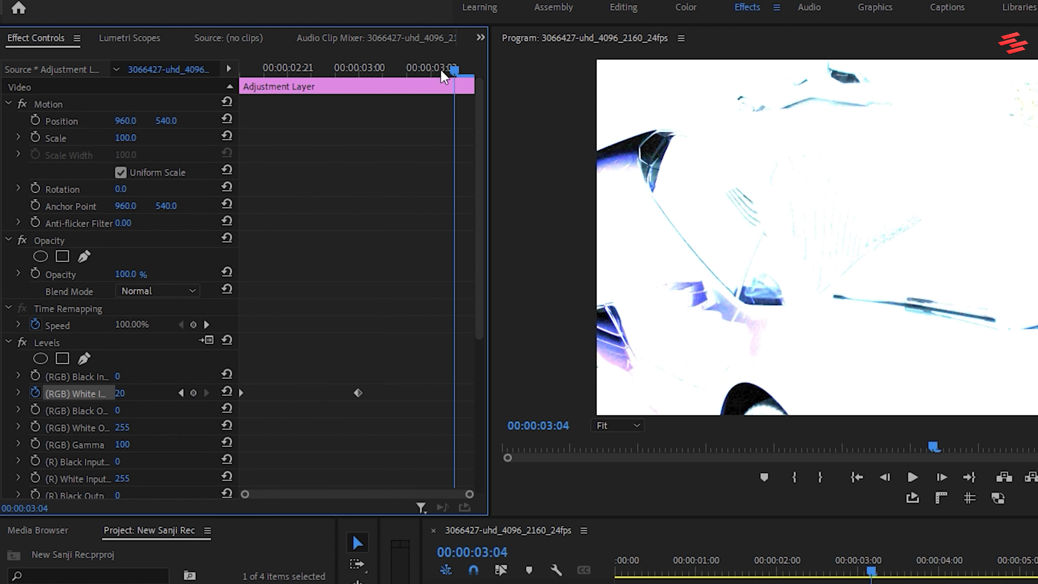
pyautogui.click(225, 392)
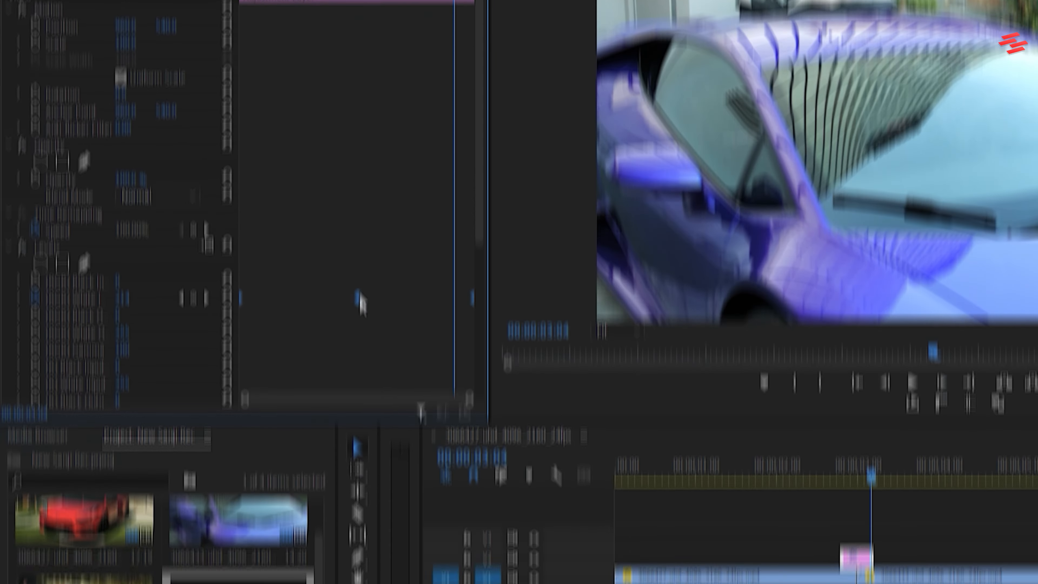
# Step: Apply Ease In and Ease Out to all three (RGB) White Input Level keyframes and review the flash transition
pyautogui.rightClick(359, 393)
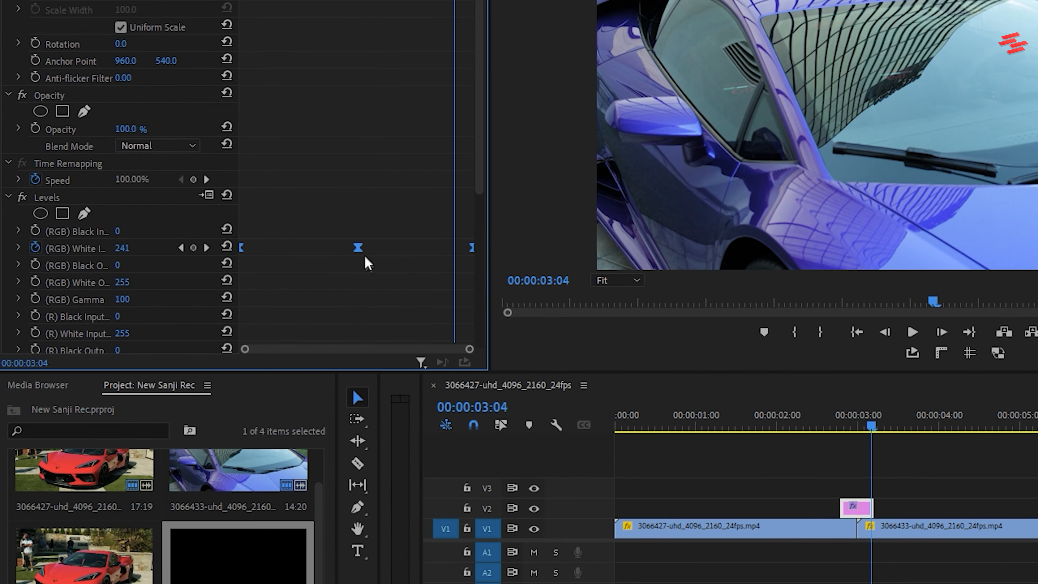
pyautogui.rightClick(358, 248)
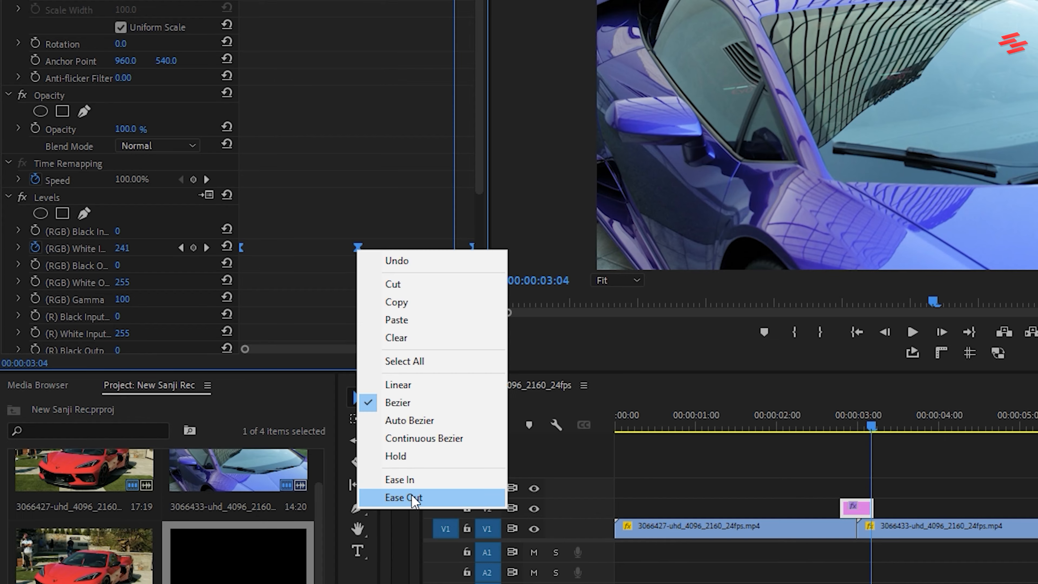
pyautogui.click(403, 496)
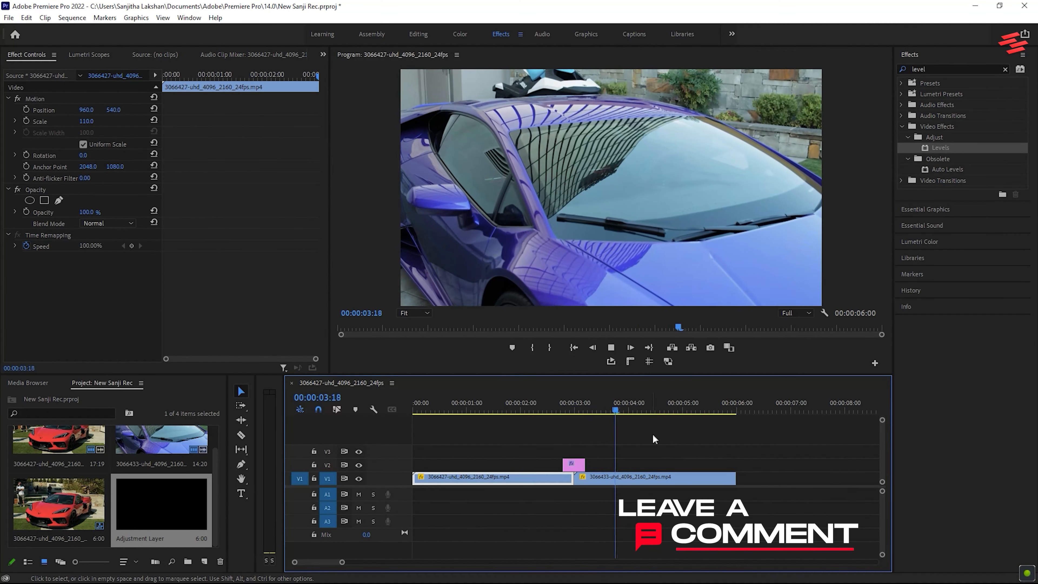
pyautogui.click(560, 403)
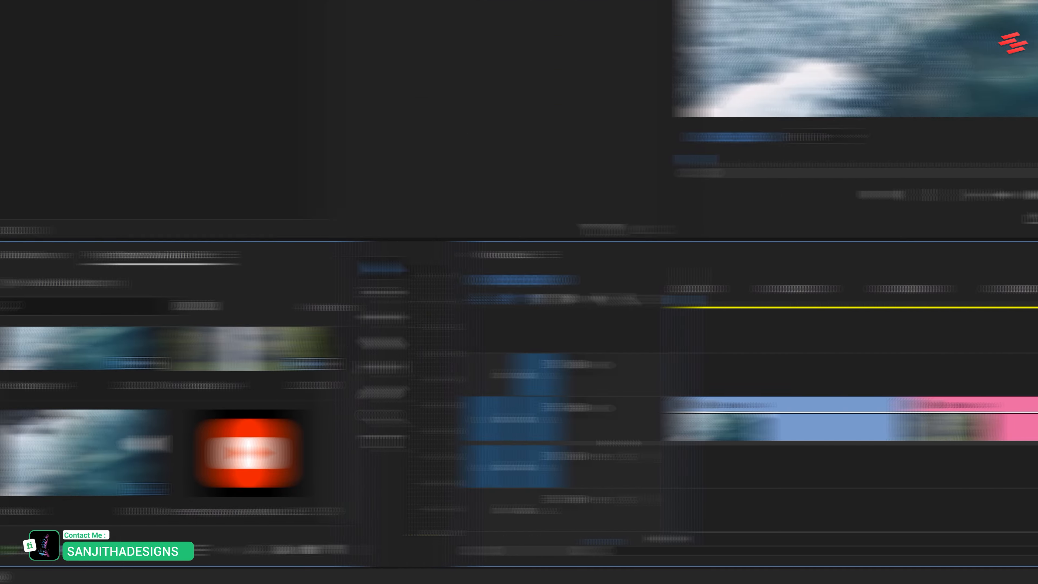
# Step: Place the YouTube play button image on V2 at the start of the sequence, above Video 1.mp4, and scale it down
pyautogui.moveTo(269, 452); pyautogui.dragTo(711, 372)
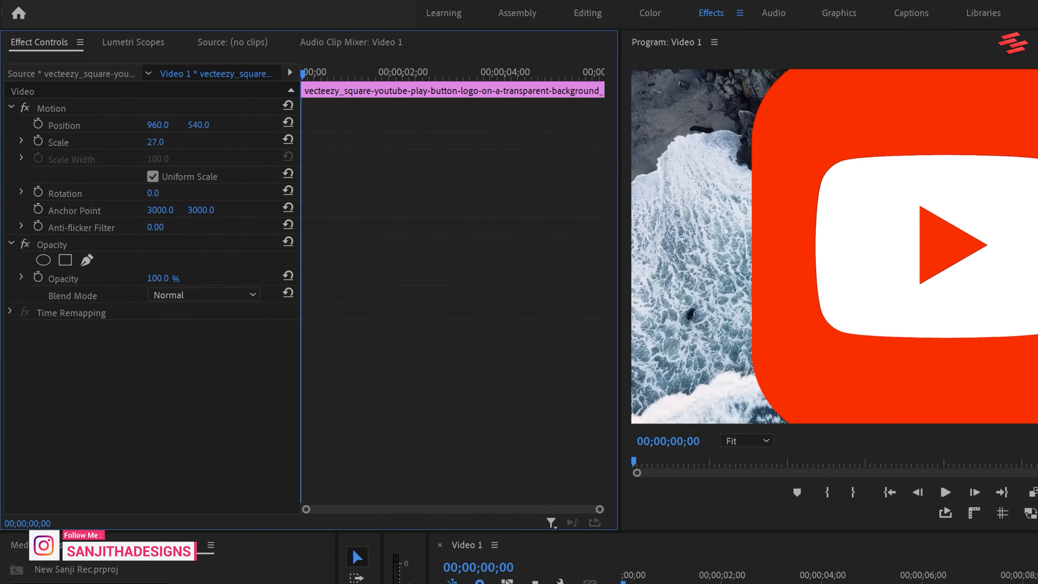
pyautogui.moveTo(169, 142); pyautogui.dragTo(162, 142)
# Step: Nest the play button logo clip on V2
pyautogui.rightClick(509, 502)
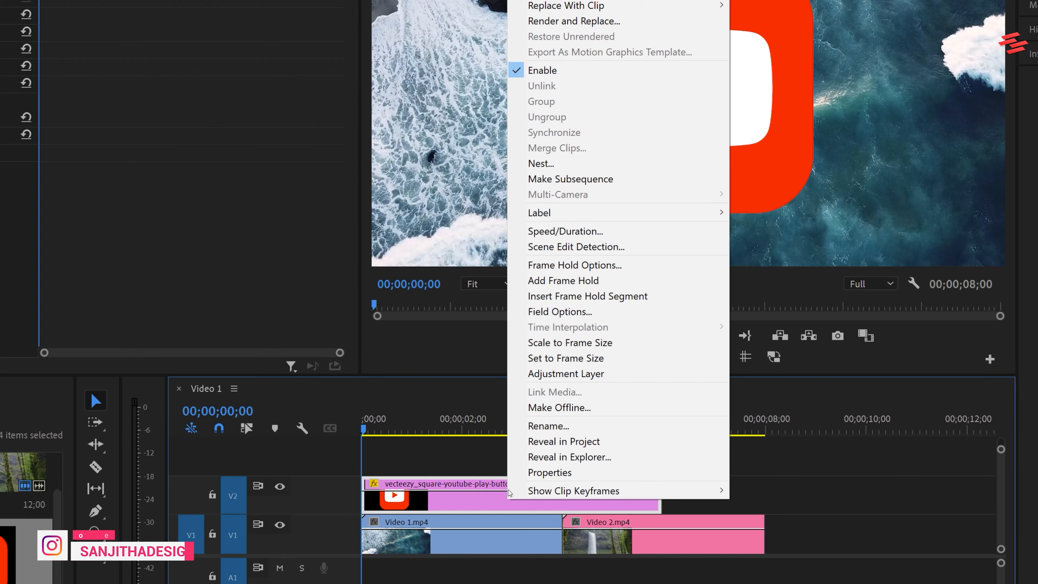
pyautogui.click(528, 163)
pyautogui.click(473, 272)
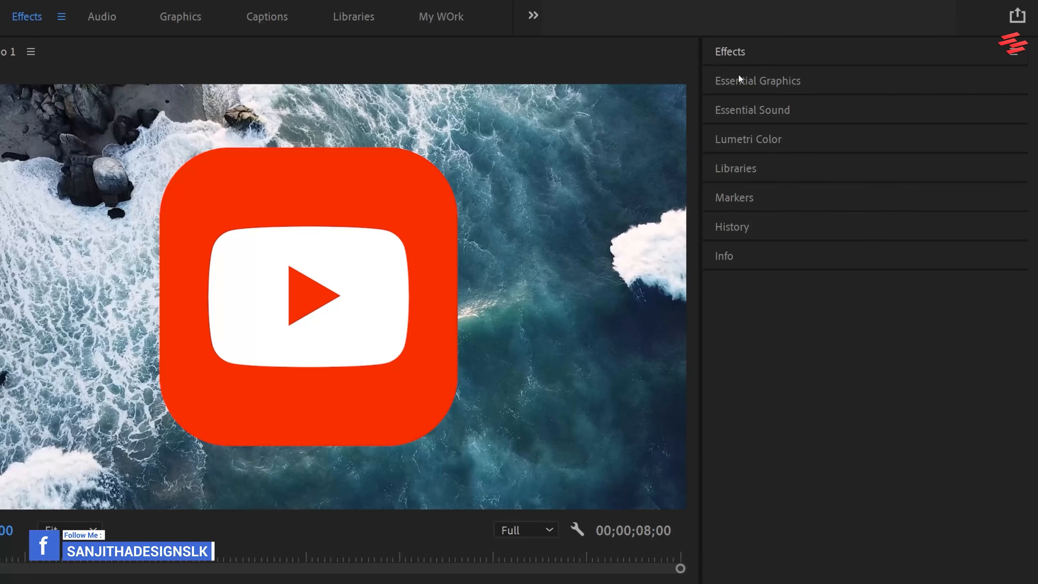
# Step: Find the Distort Transform video effect and apply it to the nested logo clip on V2
pyautogui.click(732, 49)
pyautogui.click(763, 75)
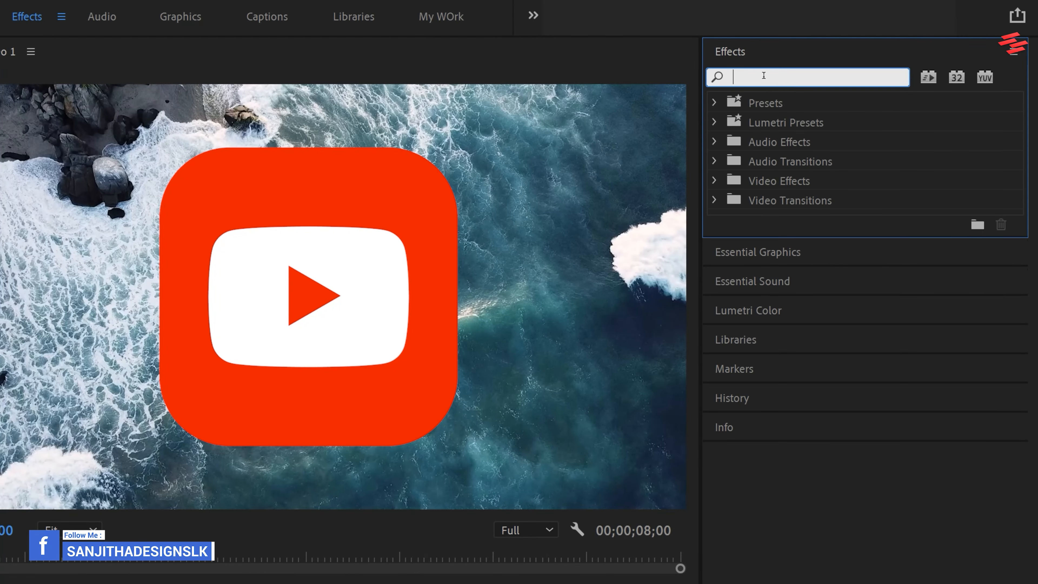
pyautogui.write('transform')
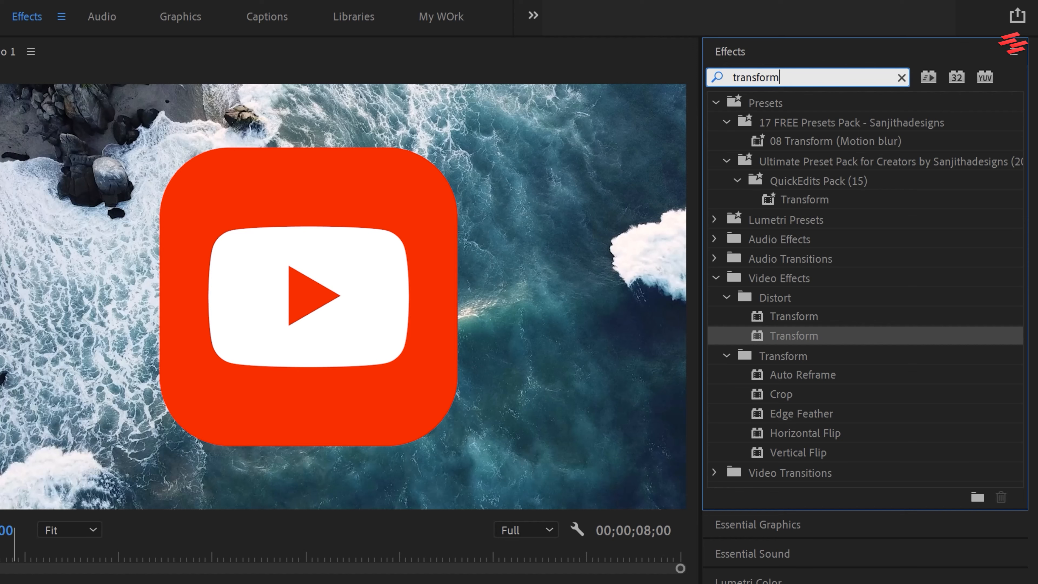
pyautogui.click(810, 334)
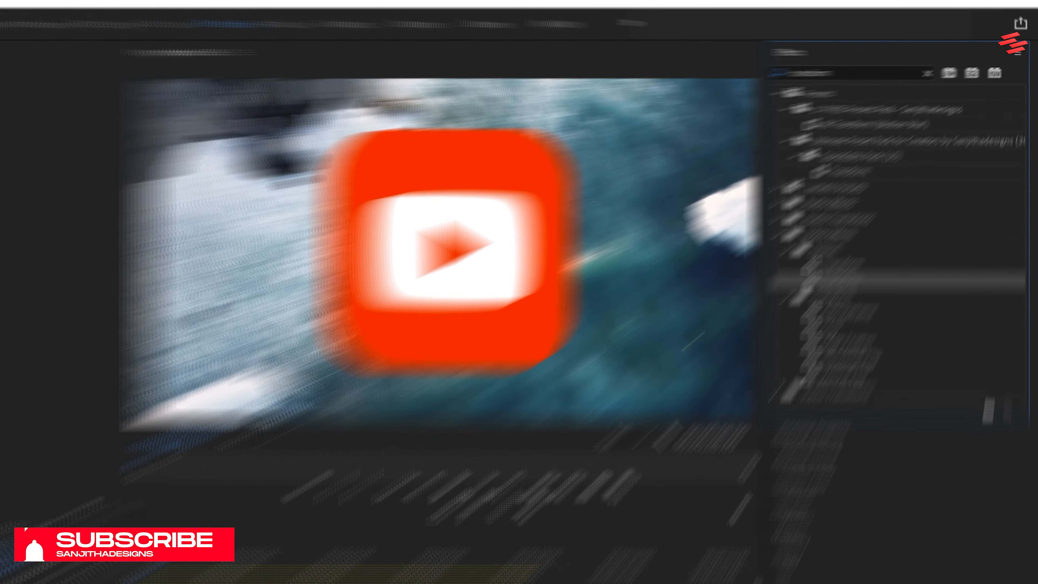
pyautogui.moveTo(811, 280); pyautogui.dragTo(485, 460)
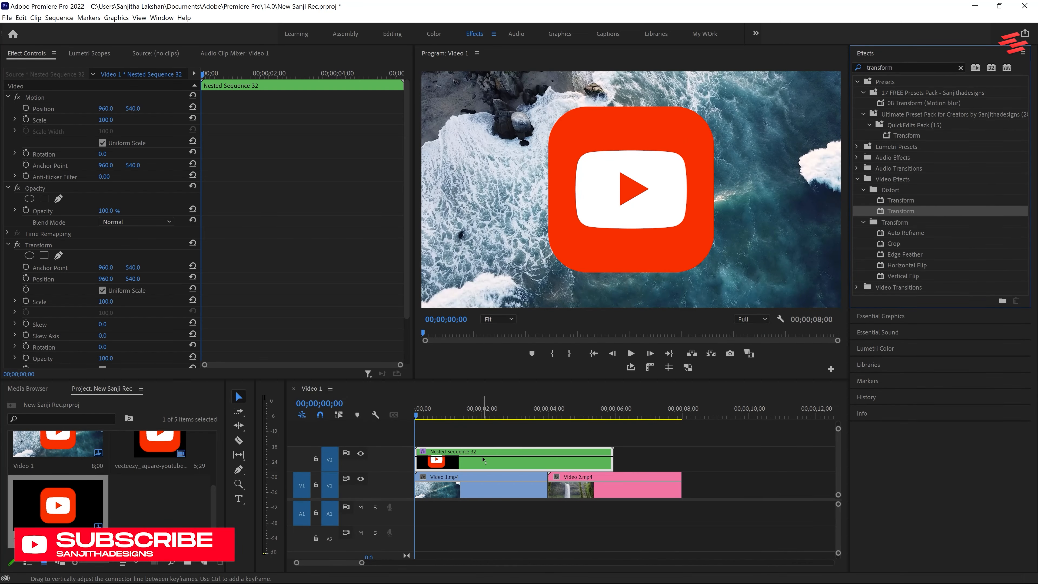
# Step: Trim the end of the nested logo clip on V2 to 00;00;01;05
pyautogui.press('space')
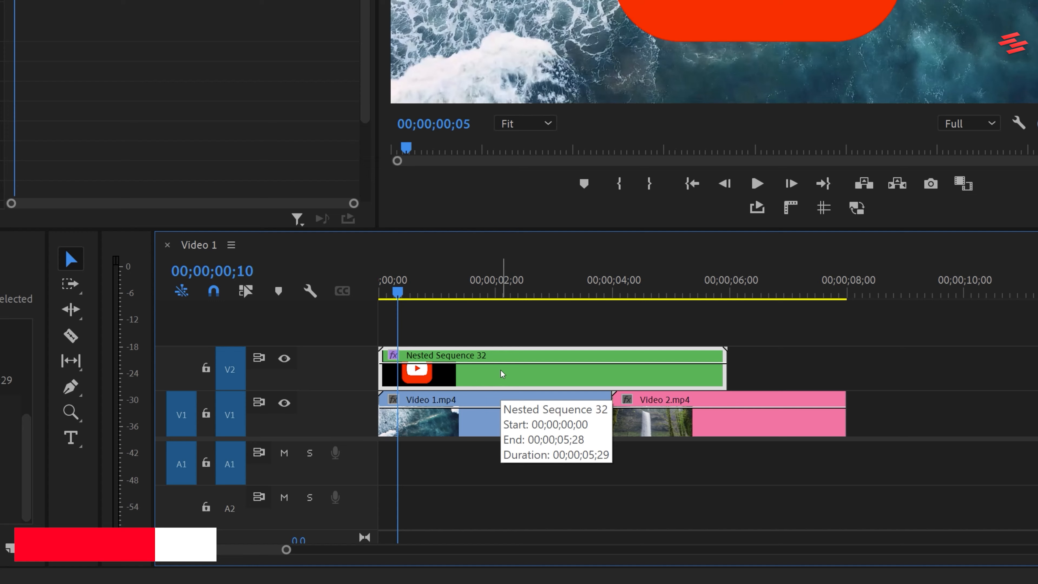
pyautogui.hotkey('shift', 'Right')
pyautogui.hotkey('shift', 'Right')
pyautogui.hotkey('shift', 'Right')
pyautogui.hotkey('shift', 'Right')
pyautogui.hotkey('shift', 'Right')
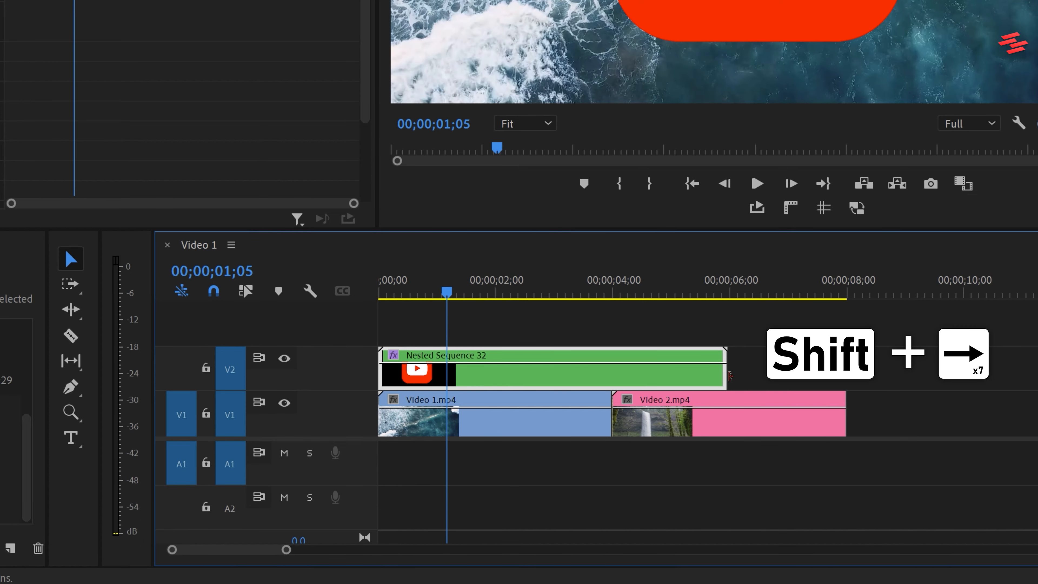
pyautogui.moveTo(731, 376); pyautogui.dragTo(446, 378)
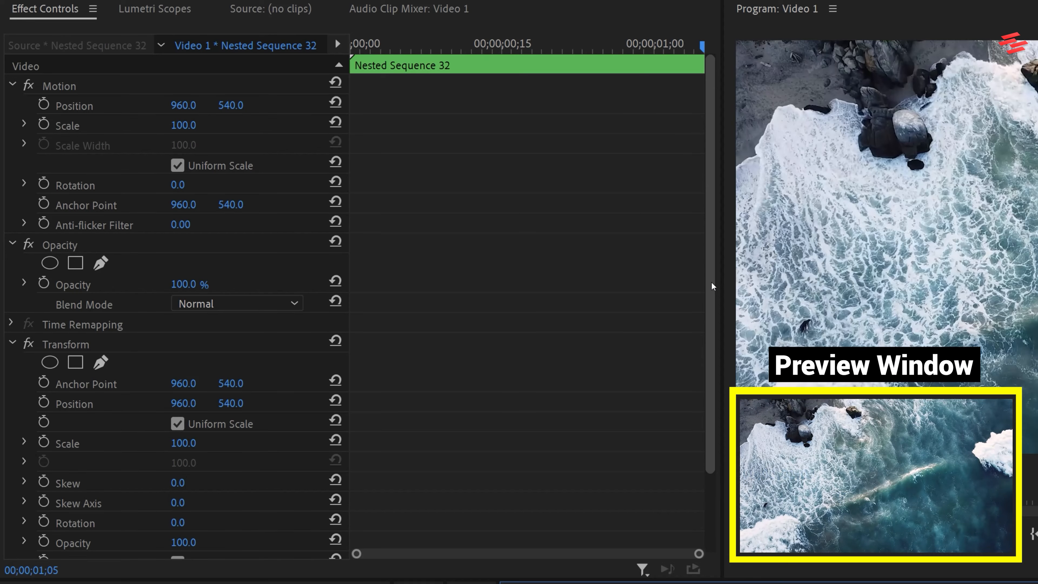
# Step: Keyframe the Transform Position and Rotation at 00;00;00;10, and set the clip start to vertical position 1836 and rotation -180°
pyautogui.moveTo(711, 281); pyautogui.dragTo(708, 386)
pyautogui.moveTo(416, 49); pyautogui.dragTo(230, 45)
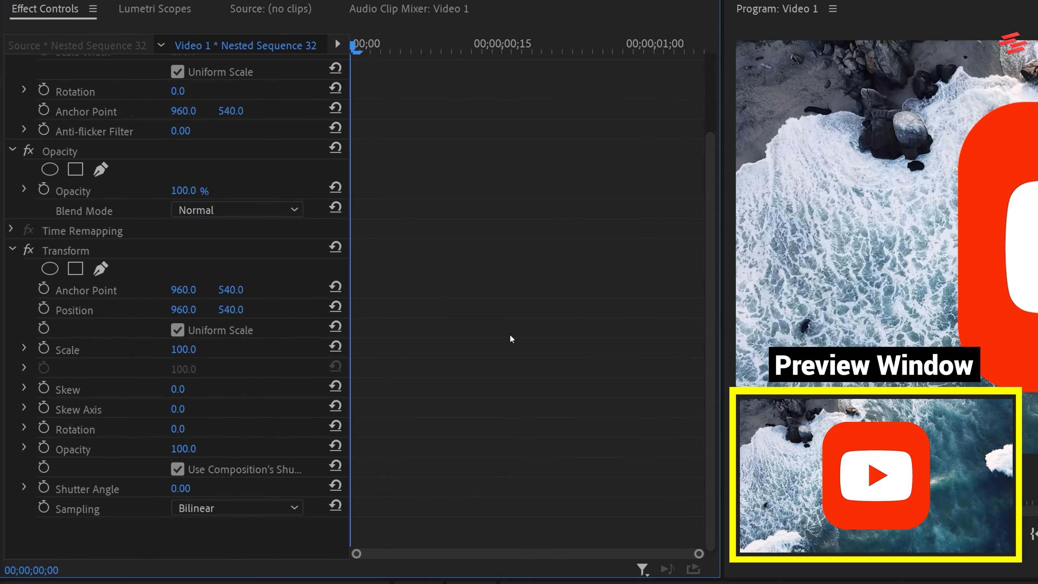
pyautogui.hotkey('shift', 'Right')
pyautogui.hotkey('shift', 'Right')
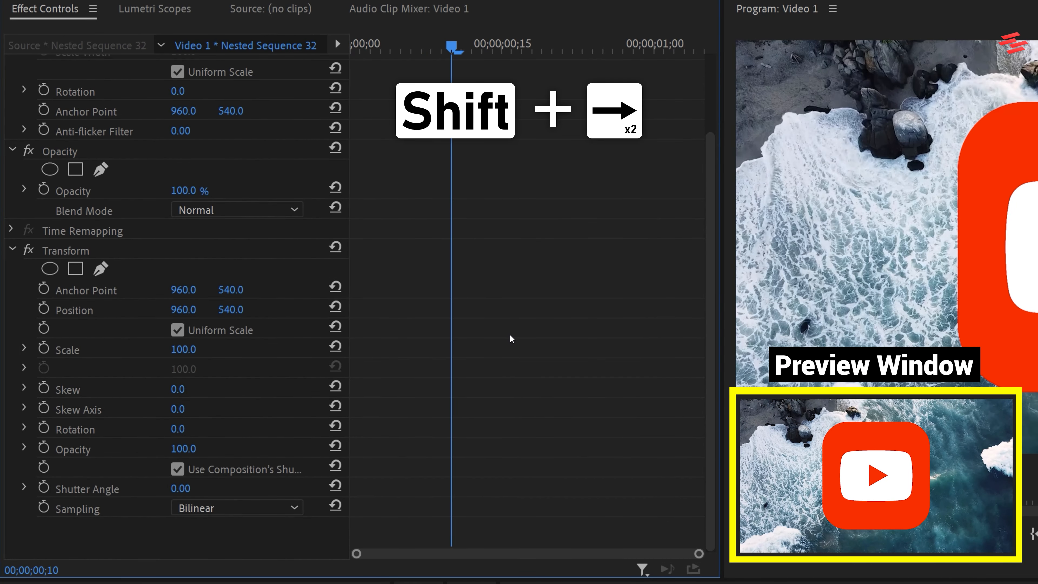
pyautogui.click(43, 309)
pyautogui.click(44, 428)
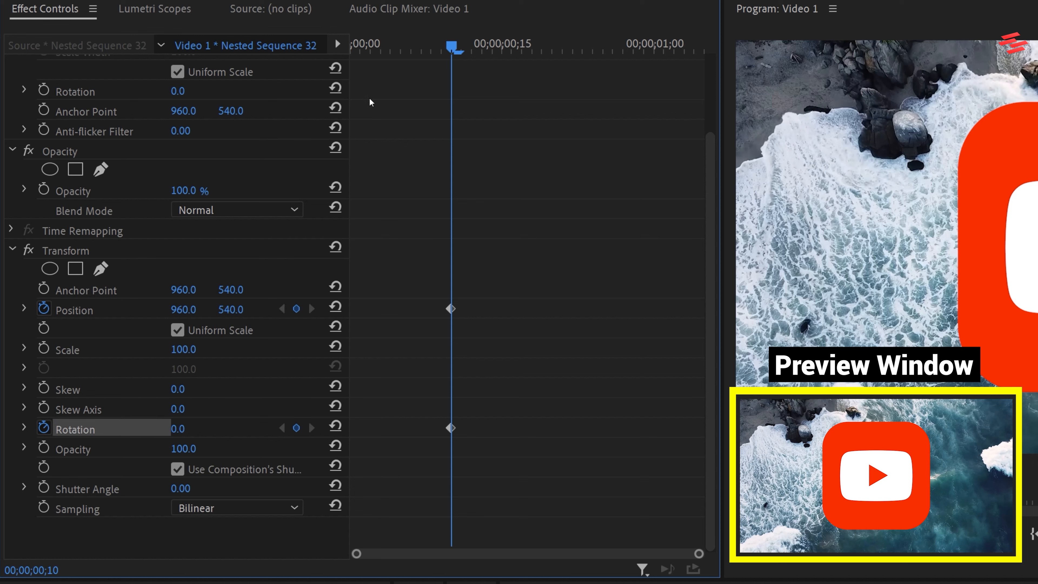
pyautogui.press('Home')
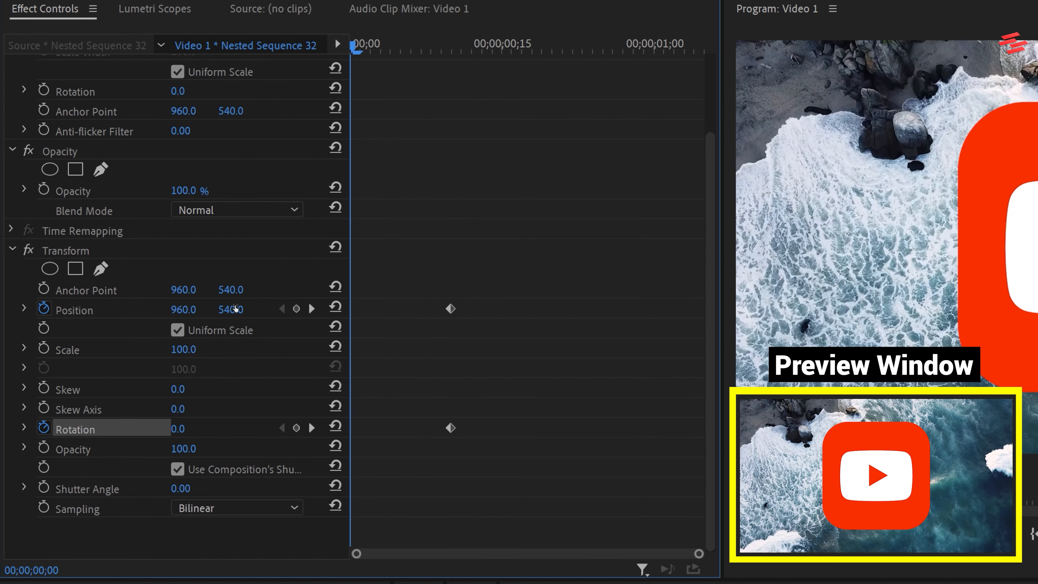
pyautogui.moveTo(235, 307); pyautogui.dragTo(618, 307)
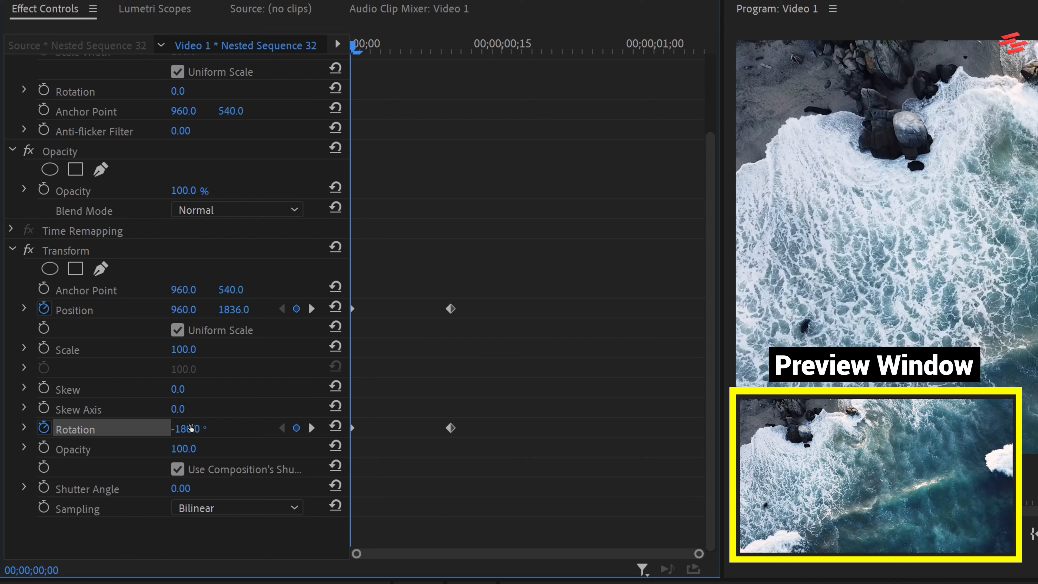
# Step: Shape the Transform Position velocity graph so the movement starts fast and eases smoothly into the keyframe at 00;00;00;10
pyautogui.click(23, 304)
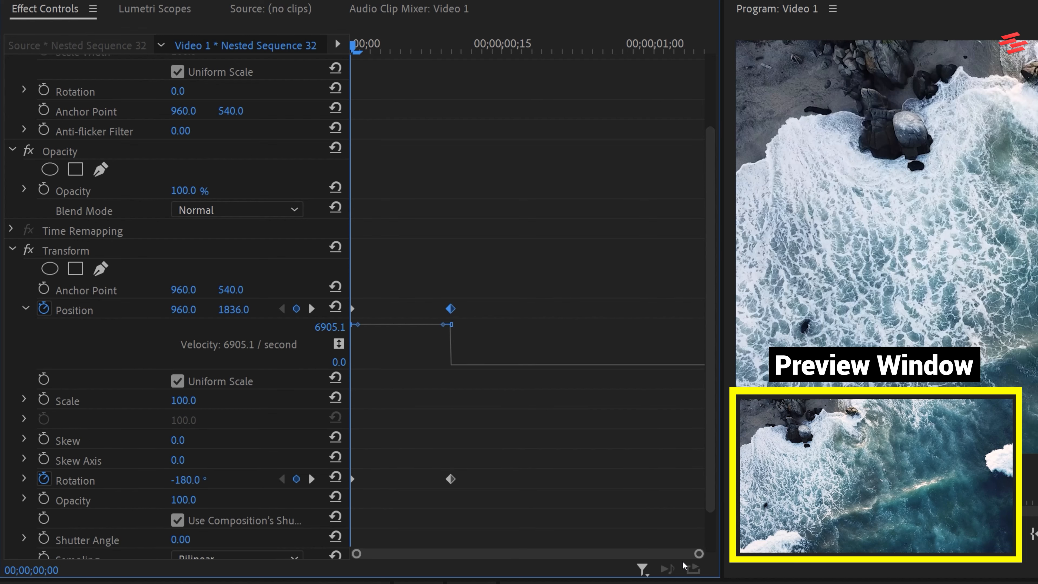
pyautogui.moveTo(697, 553); pyautogui.dragTo(599, 537)
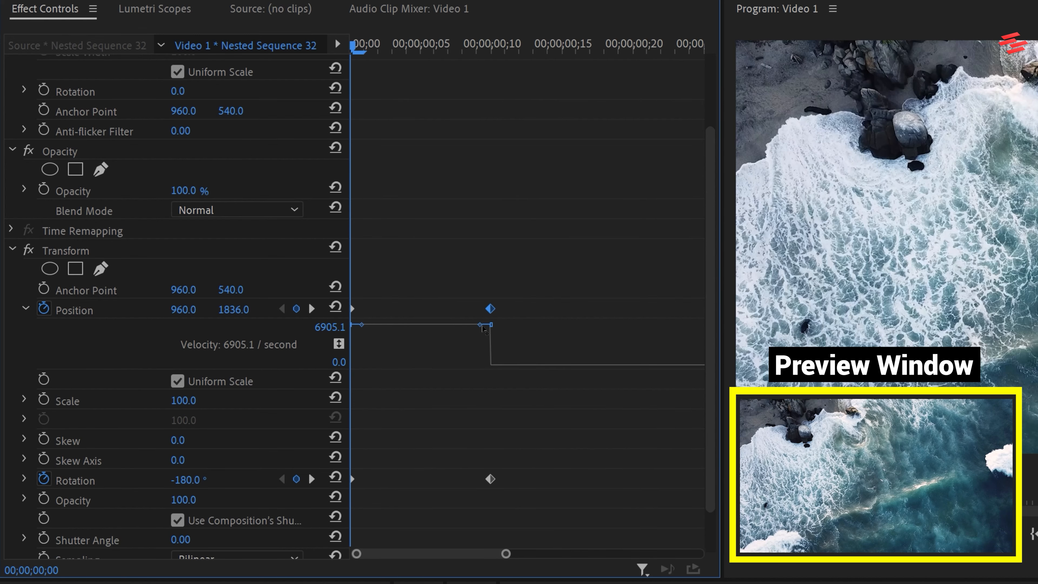
pyautogui.moveTo(462, 331); pyautogui.dragTo(399, 362)
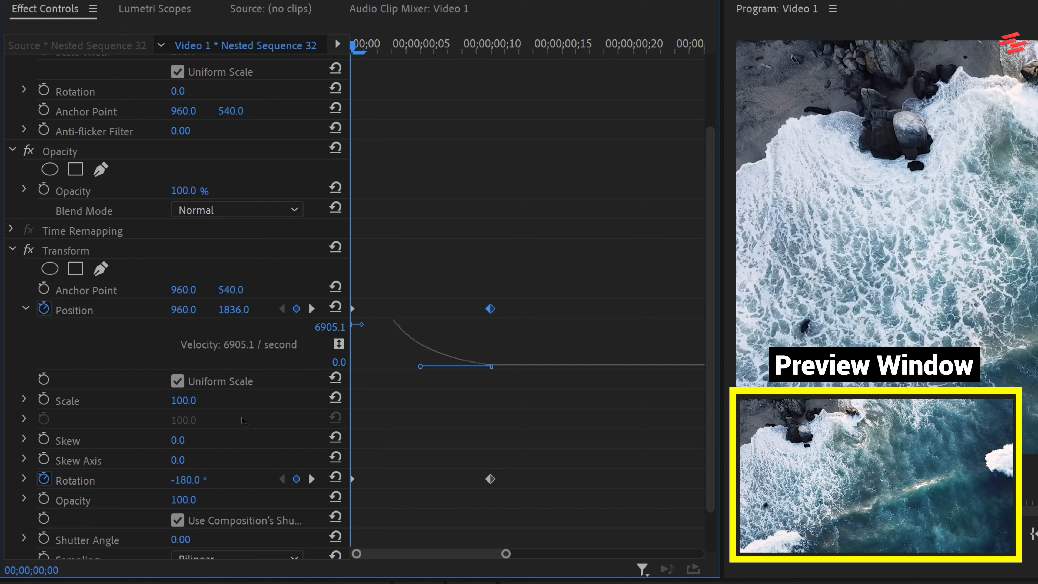
pyautogui.moveTo(241, 416); pyautogui.dragTo(232, 429)
pyautogui.click(25, 308)
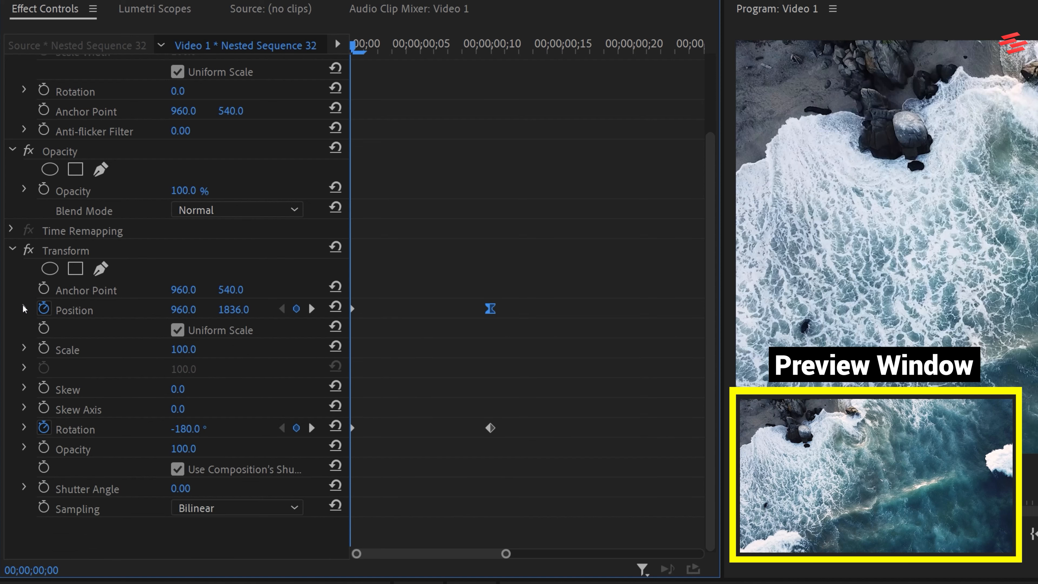
# Step: Shape the Transform Rotation velocity graph so the spin slows gradually into its keyframe at 00;00;00;10
pyautogui.click(25, 427)
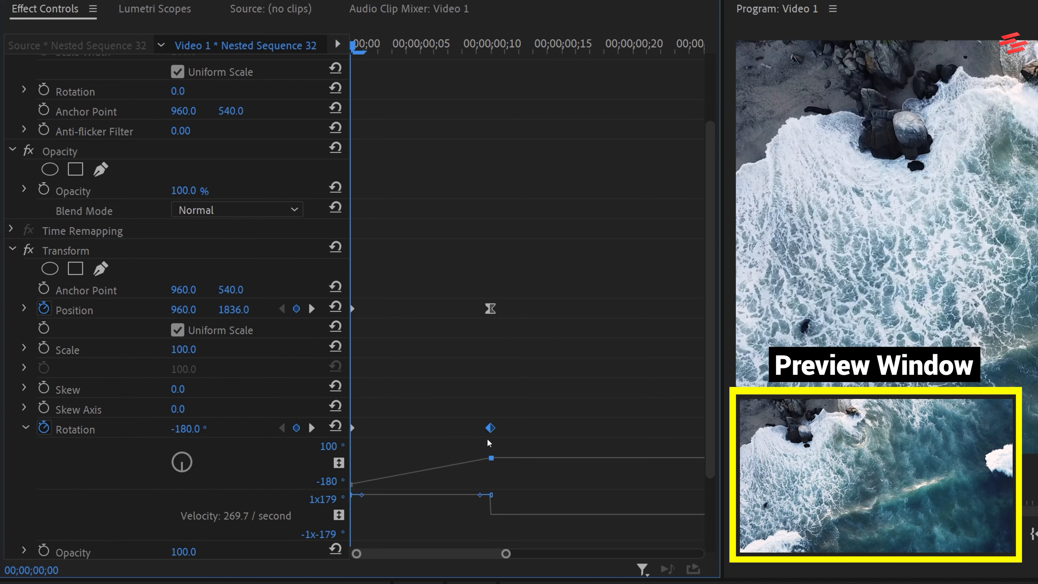
pyautogui.moveTo(480, 496); pyautogui.dragTo(401, 518)
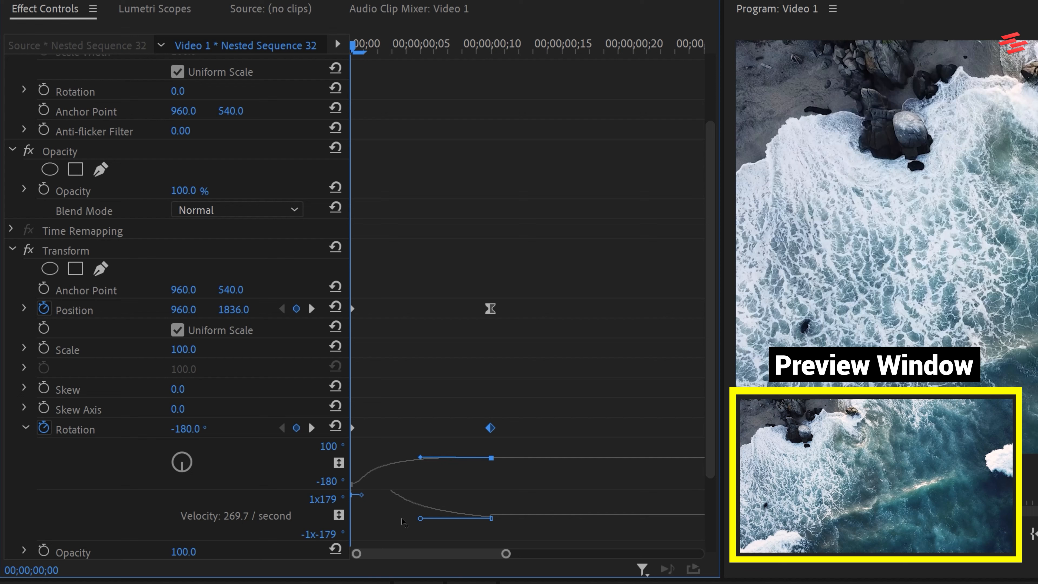
pyautogui.click(339, 518)
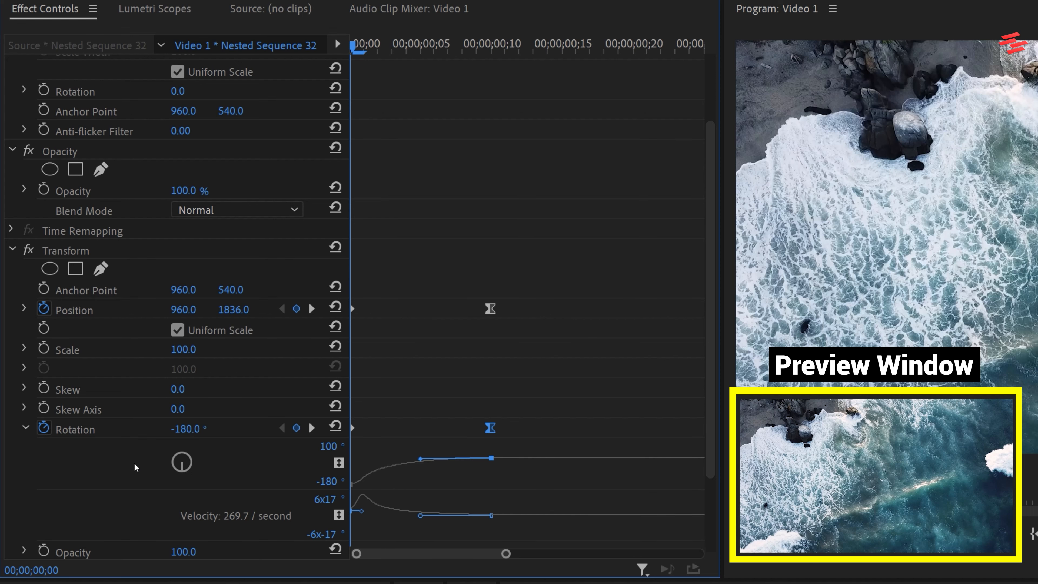
pyautogui.click(24, 428)
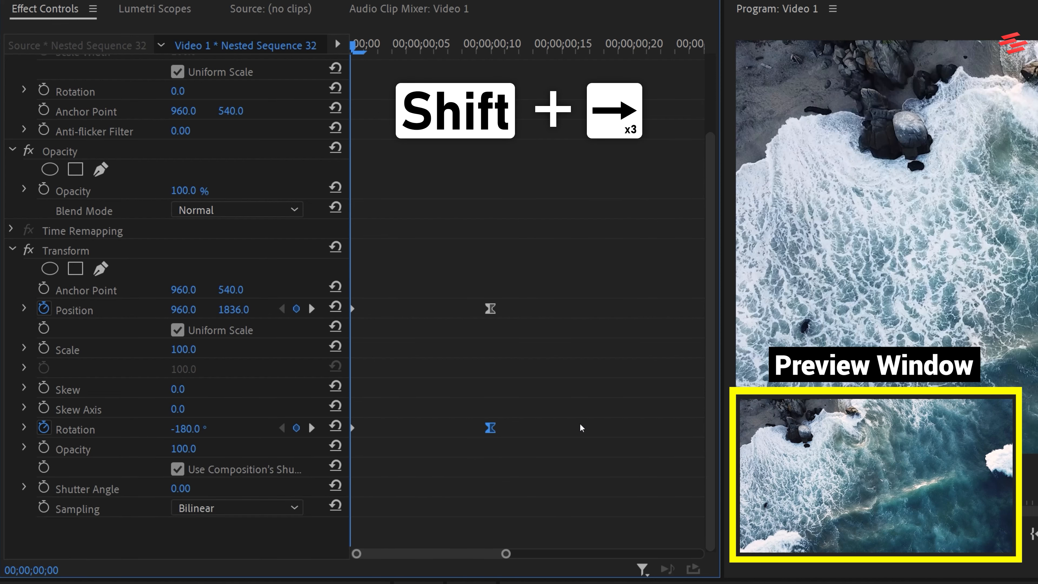
# Step: Keyframe the Transform Scale at 100 at 00;00;00;15, and set Scale to 342 and Rotation to 23° at 00;00;00;20
pyautogui.hotkey('shift', 'Right')
pyautogui.hotkey('shift', 'Right')
pyautogui.hotkey('shift', 'Right')
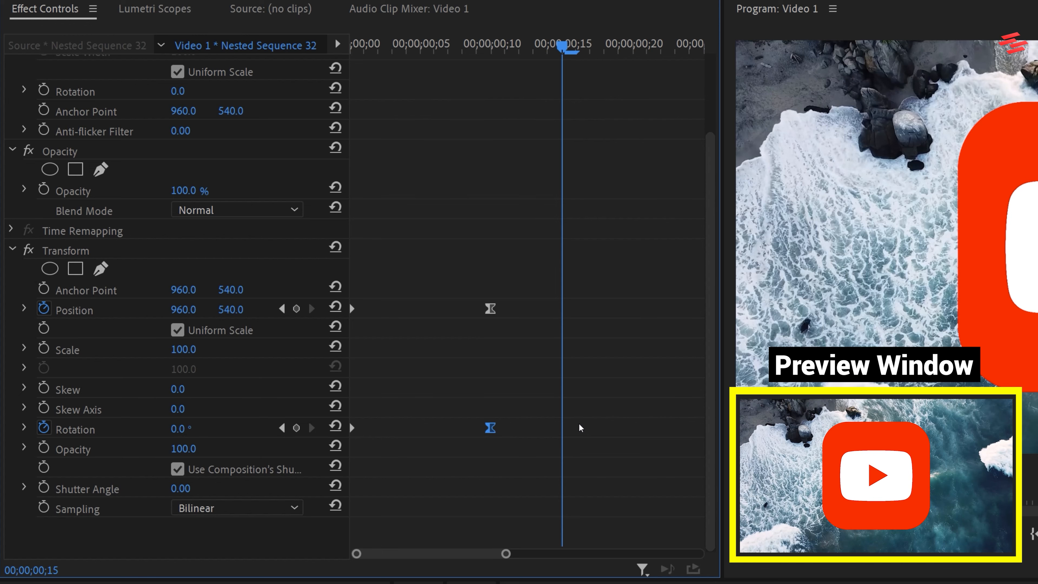
pyautogui.click(45, 348)
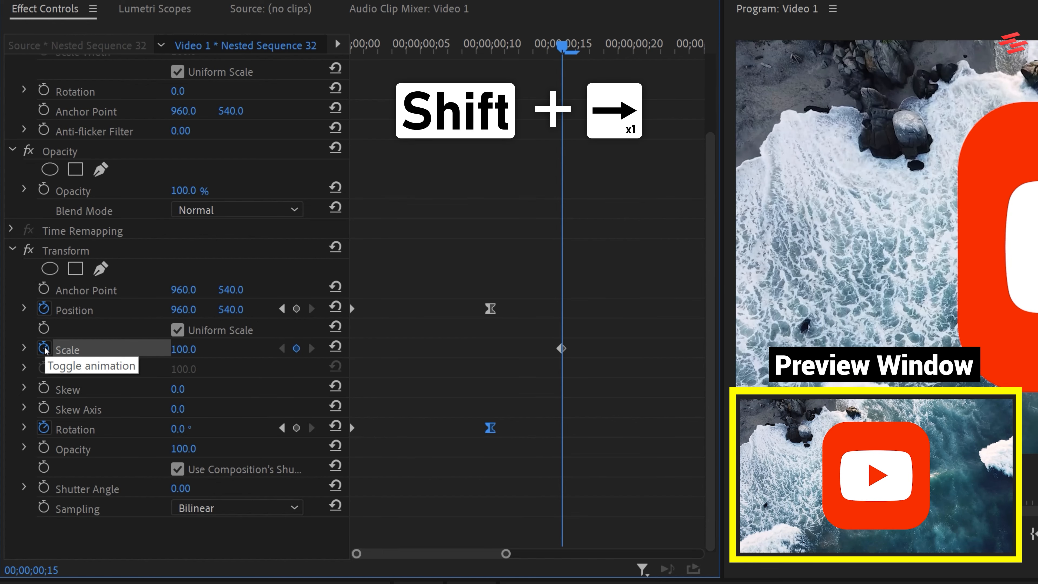
pyautogui.hotkey('shift', 'Right')
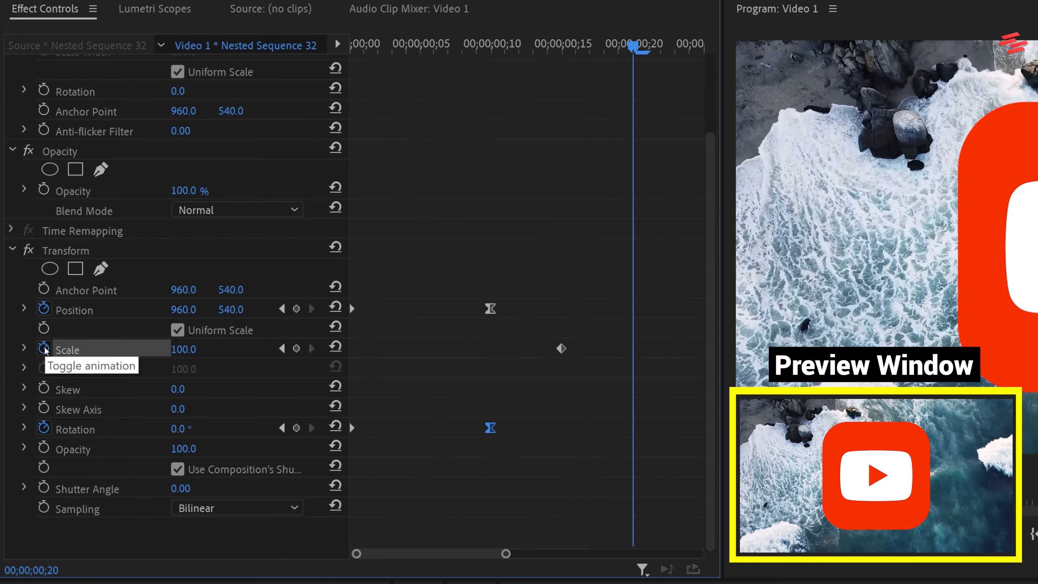
pyautogui.moveTo(178, 350)
pyautogui.mouseDown()
pyautogui.moveTo(374, 350)
pyautogui.moveTo(197, 348)
pyautogui.mouseUp()
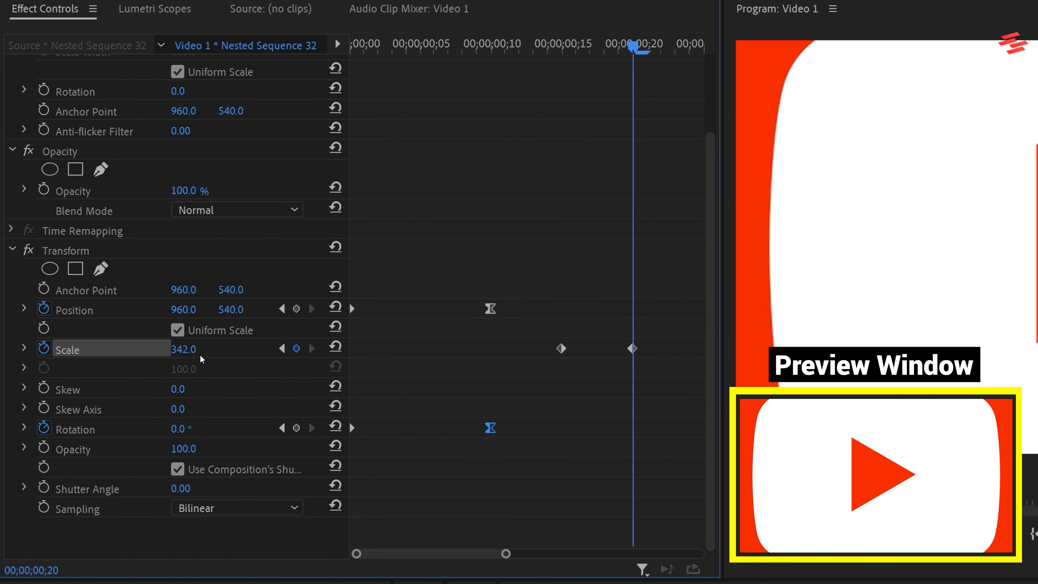
pyautogui.moveTo(185, 434); pyautogui.dragTo(195, 434)
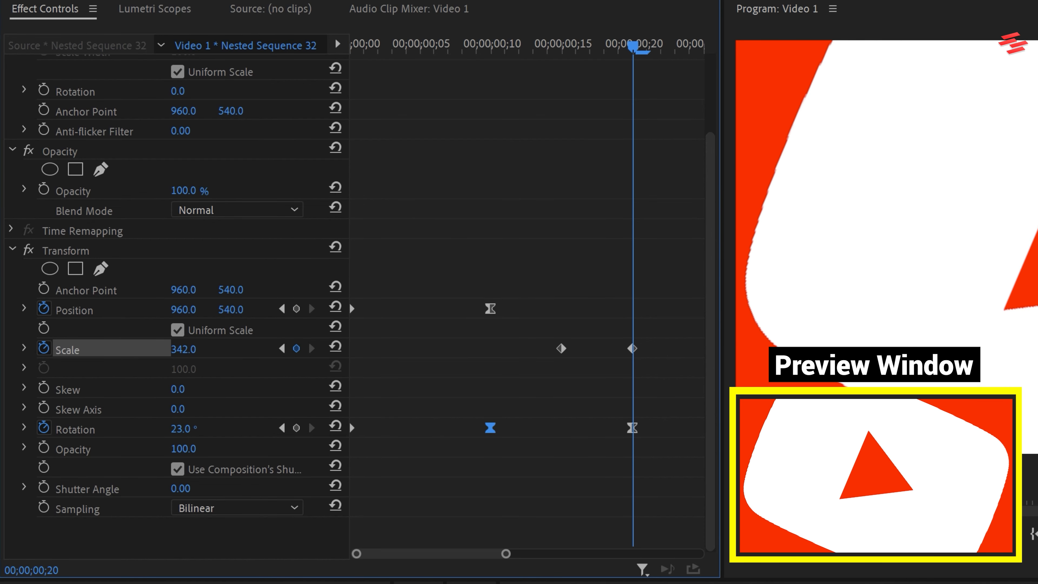
# Step: Add a Transform Position keyframe at 00;00;00;25 and set the vertical Position to 2035 at 00;00;01;00
pyautogui.hotkey('shift', 'Right')
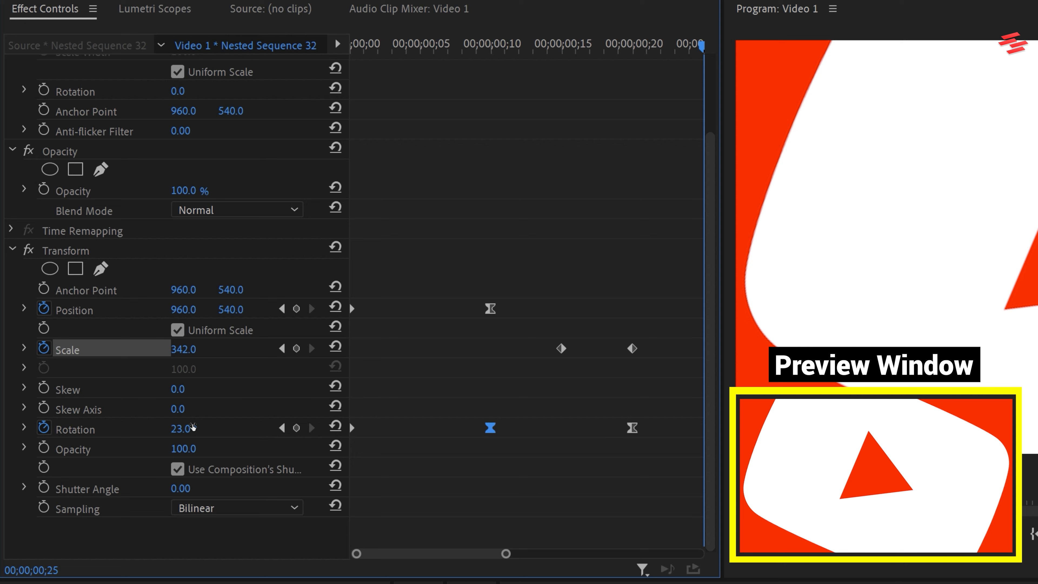
pyautogui.moveTo(506, 554); pyautogui.dragTo(669, 554)
pyautogui.click(297, 309)
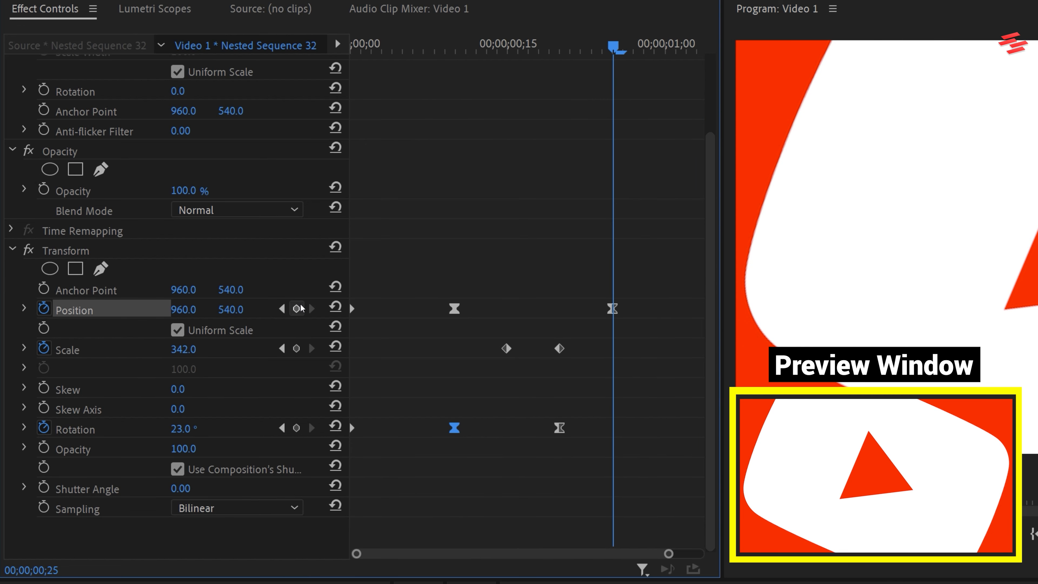
pyautogui.hotkey('shift', 'Right')
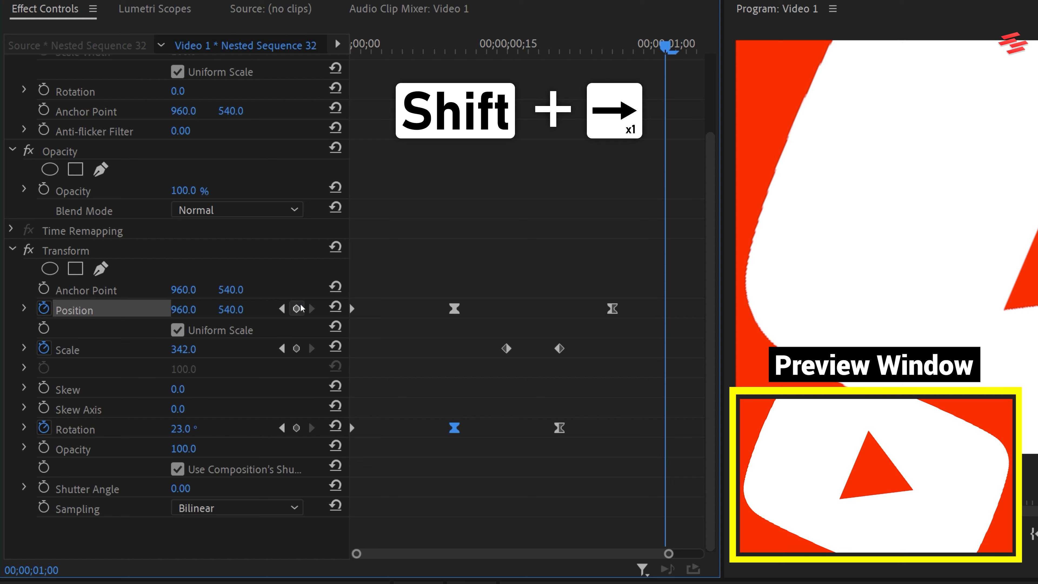
pyautogui.moveTo(230, 309); pyautogui.dragTo(300, 309)
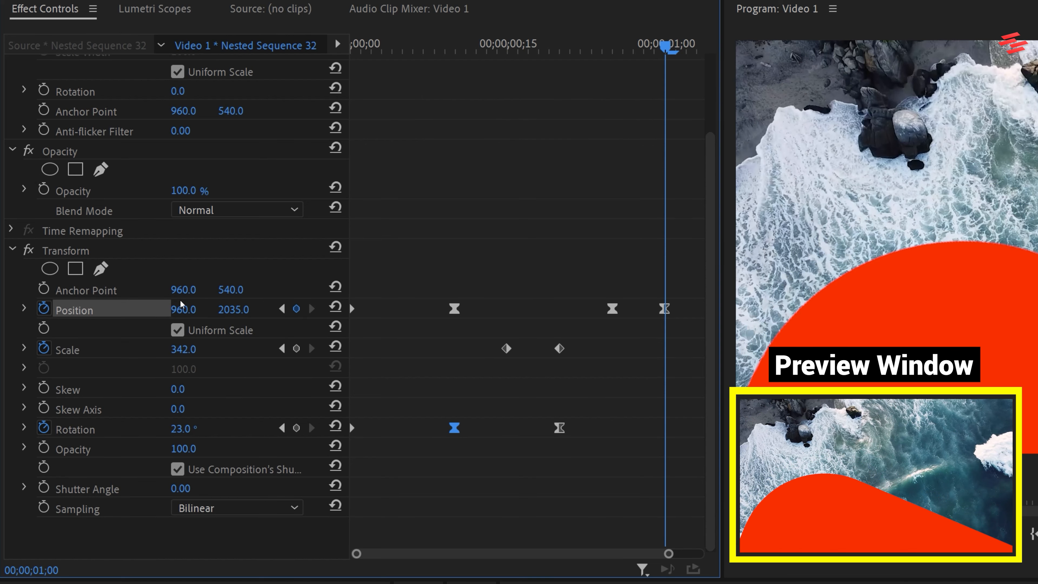
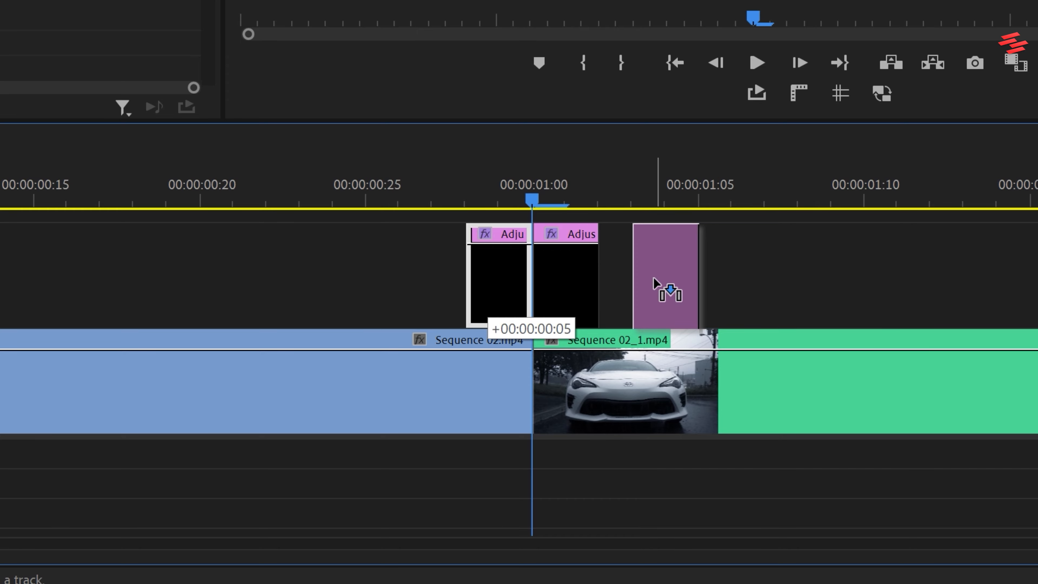
# Step: Duplicate the adjustment layer before the Sequence 02 cut to 00:00:01:03 and set the copy's duration to 6 frames
pyautogui.moveTo(653, 277); pyautogui.dragTo(653, 278)
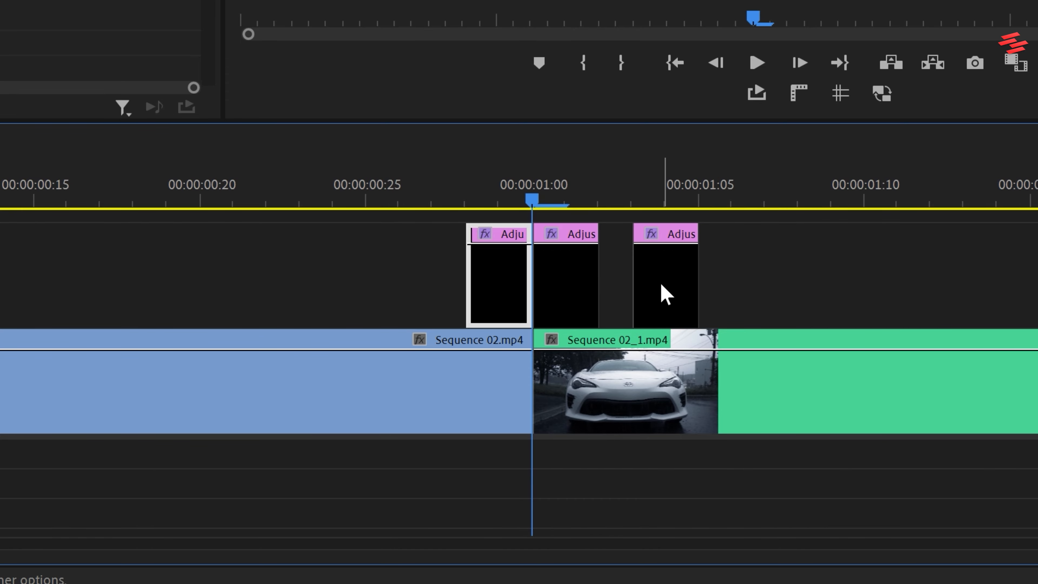
pyautogui.click(660, 282)
pyautogui.rightClick(660, 283)
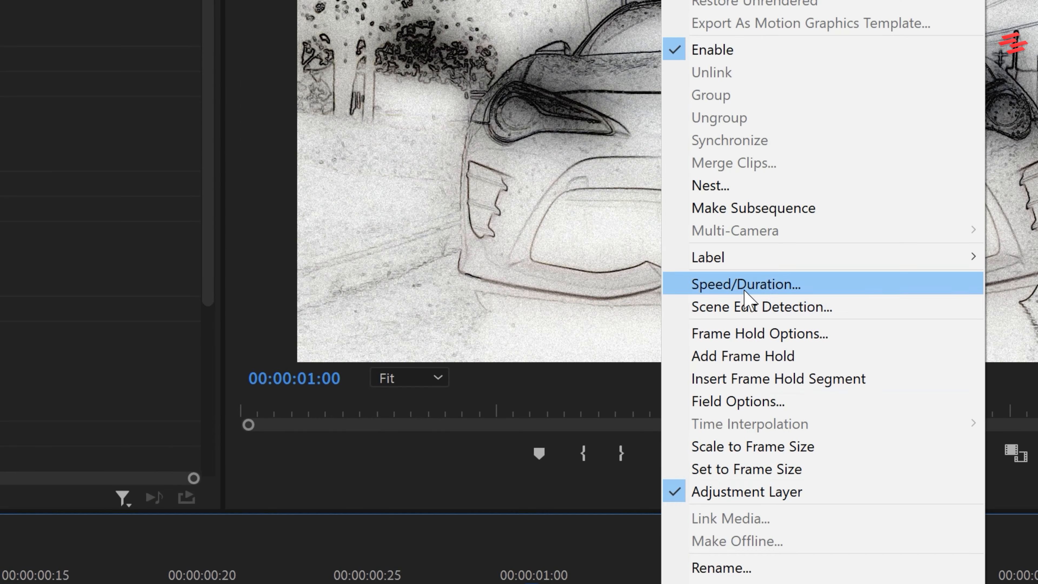
pyautogui.click(730, 0)
pyautogui.click(514, 291)
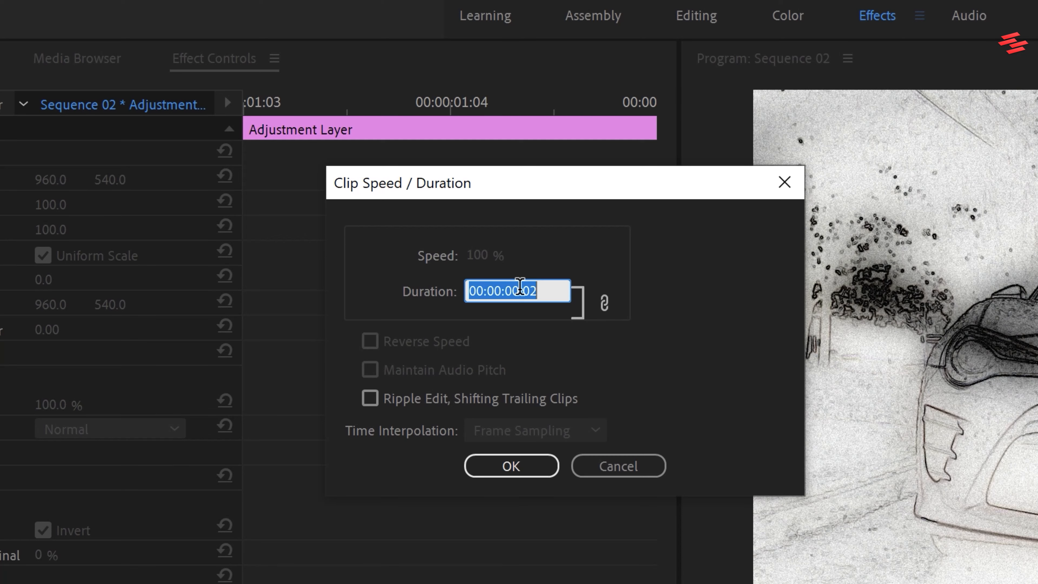
pyautogui.write('6')
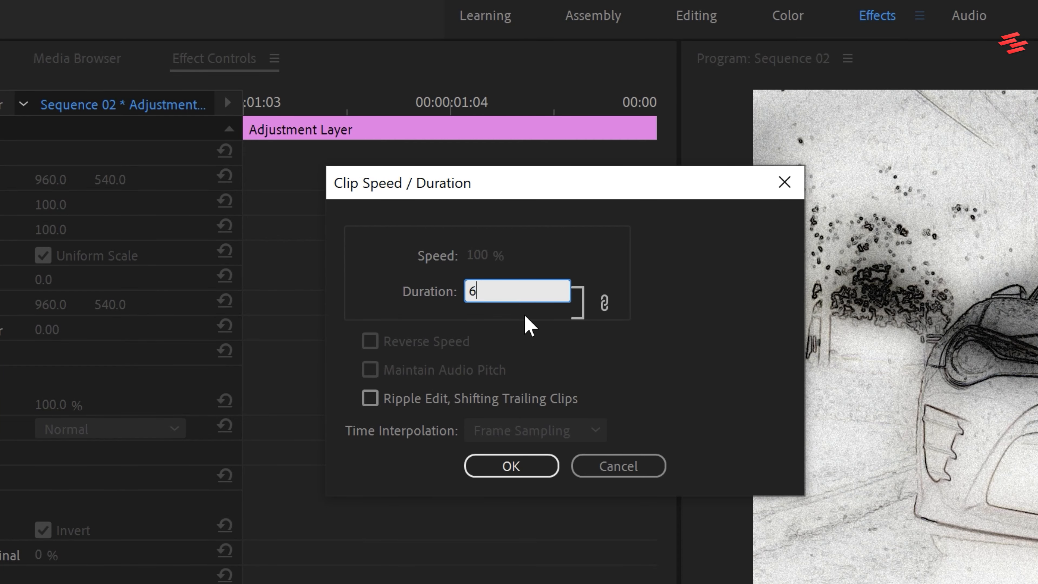
pyautogui.click(534, 469)
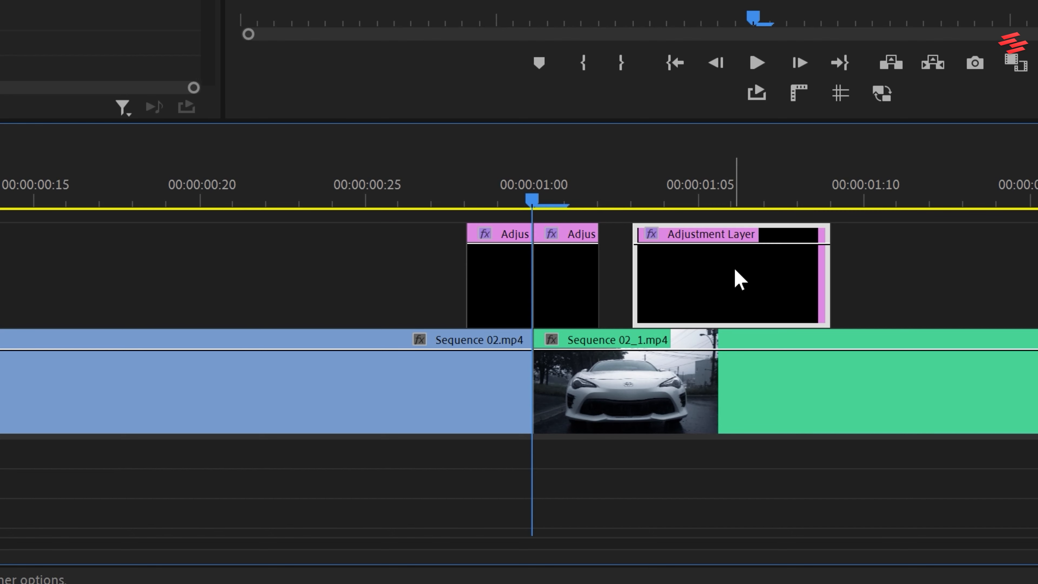
# Step: Duplicate the 6-frame adjustment layer 12 frames earlier, ahead of the two short adjustment layers at the Sequence 02 cut
pyautogui.moveTo(734, 278); pyautogui.dragTo(335, 264)
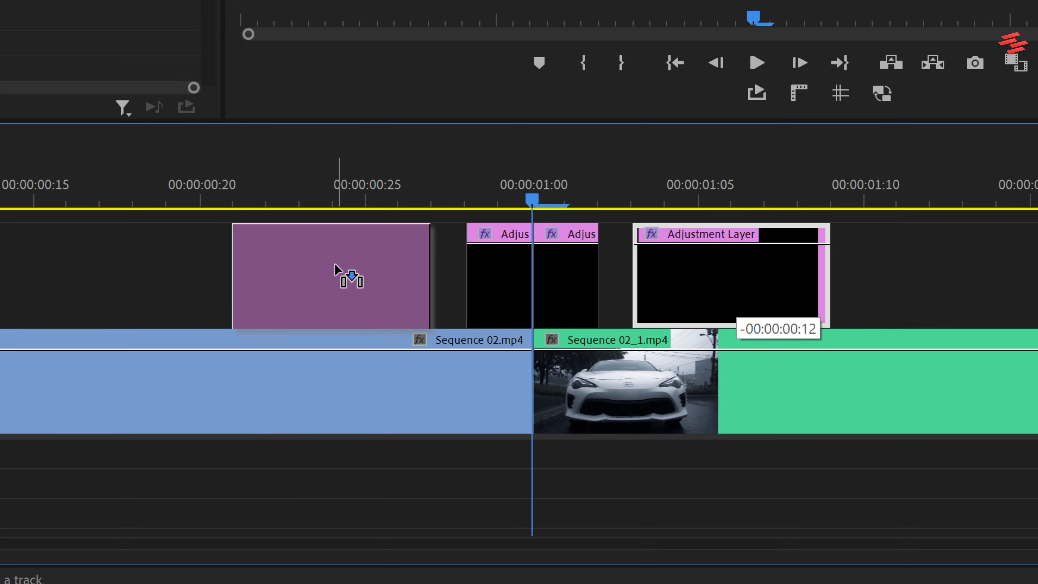
pyautogui.moveTo(335, 263); pyautogui.dragTo(335, 263)
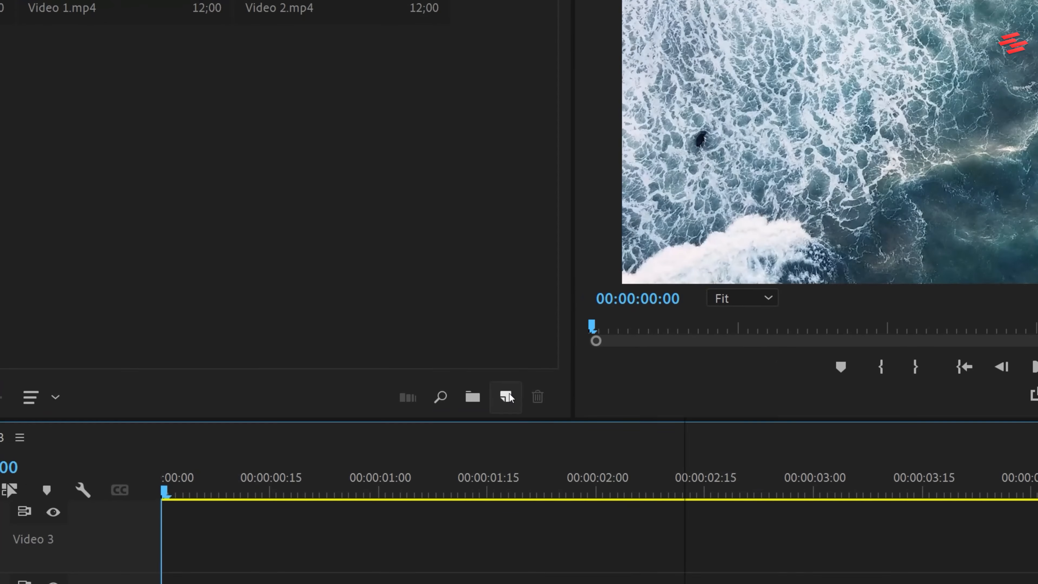
# Step: Create a 3840 × 2160, 30 fps adjustment layer and place it on Video 2 over the cut between Video 1.mp4 and Video 2.mp4
pyautogui.click(360, 359)
pyautogui.click(555, 496)
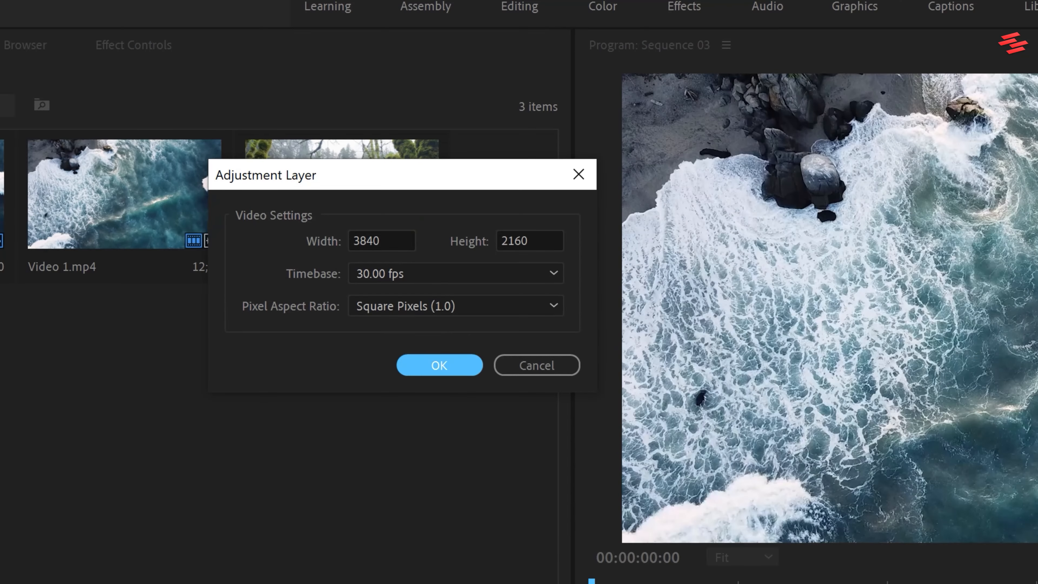
pyautogui.click(453, 364)
pyautogui.moveTo(367, 151); pyautogui.dragTo(437, 465)
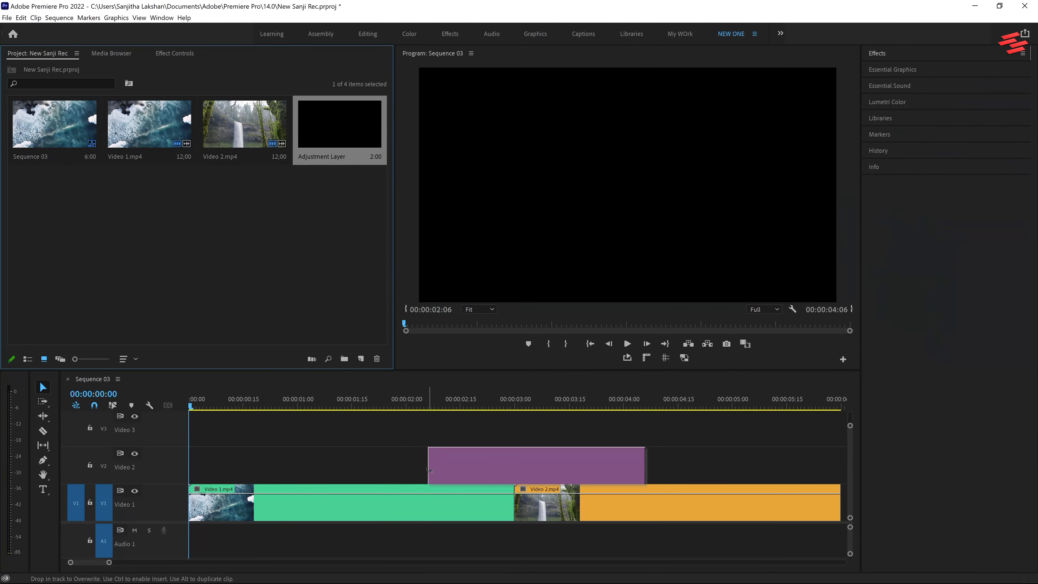
# Step: Trim the adjustment layer's start to 00:00:02:15, 15 frames before the cut between the two clips
pyautogui.moveTo(485, 400); pyautogui.dragTo(512, 400)
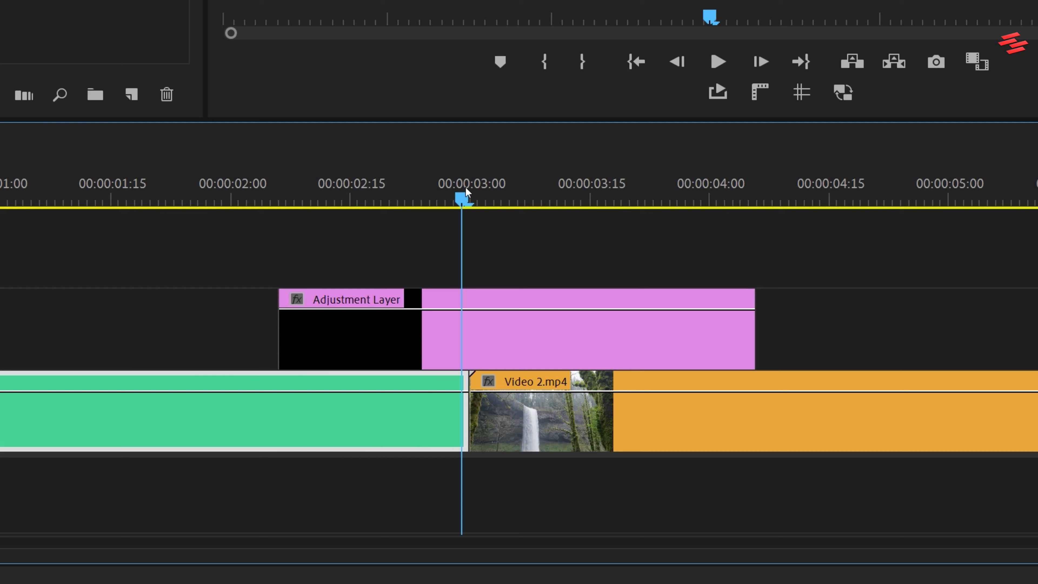
pyautogui.moveTo(465, 188); pyautogui.dragTo(471, 189)
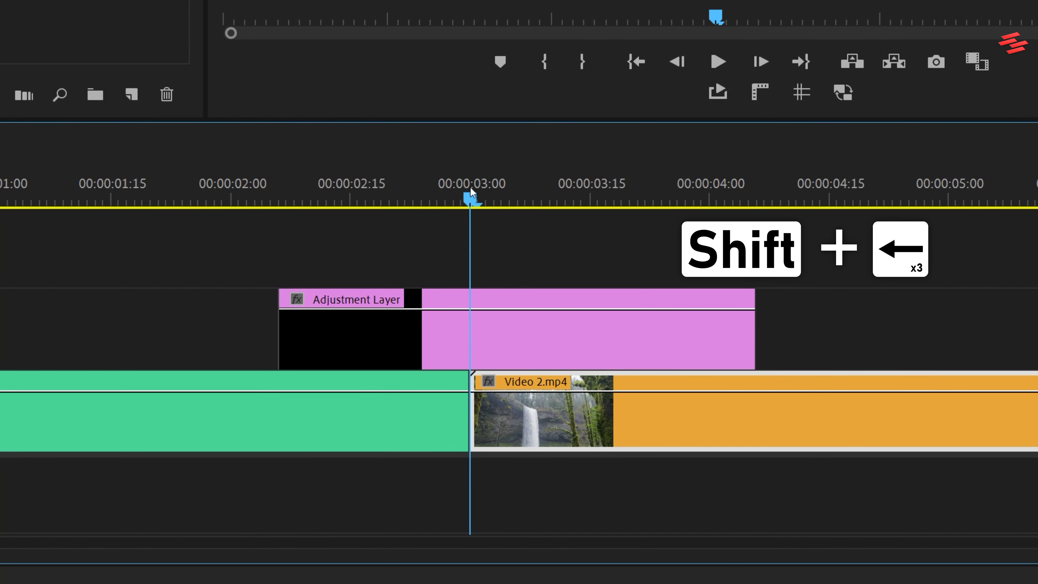
pyautogui.hotkey('shift', 'Left')
pyautogui.hotkey('shift', 'Left')
pyautogui.hotkey('shift', 'Left')
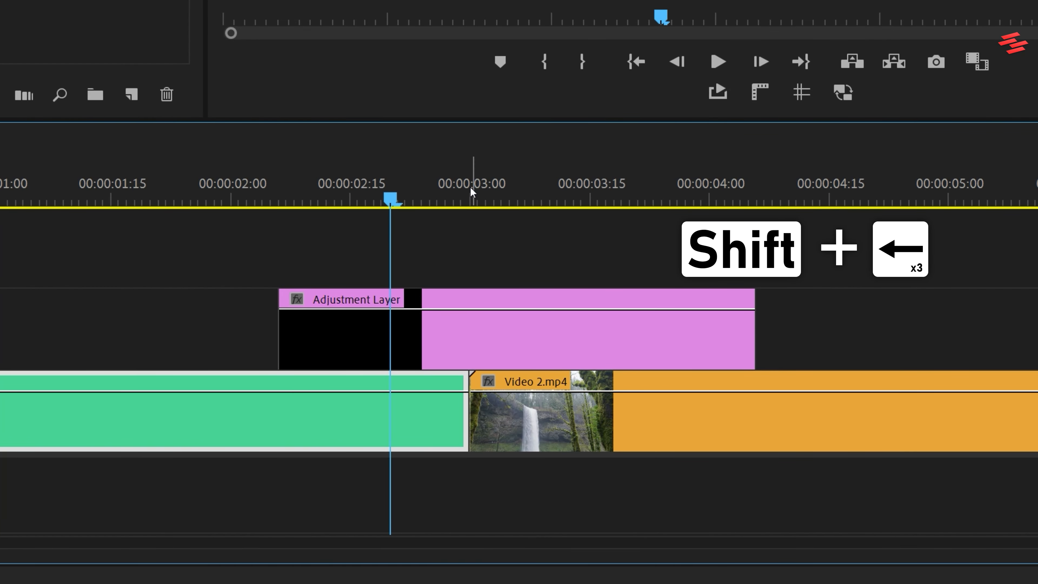
pyautogui.moveTo(280, 329); pyautogui.dragTo(337, 329)
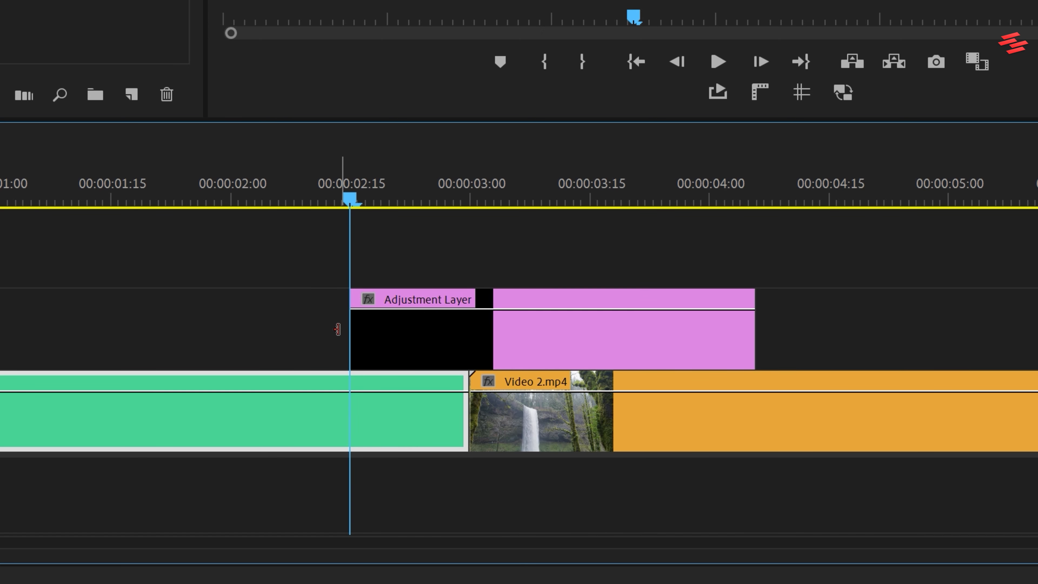
# Step: Trim the adjustment layer's end to 00:00:03:15, 15 frames after the cut
pyautogui.hotkey('shift', 'Right')
pyautogui.hotkey('shift', 'Right')
pyautogui.hotkey('shift', 'Right')
pyautogui.hotkey('shift', 'Right')
pyautogui.hotkey('shift', 'Right')
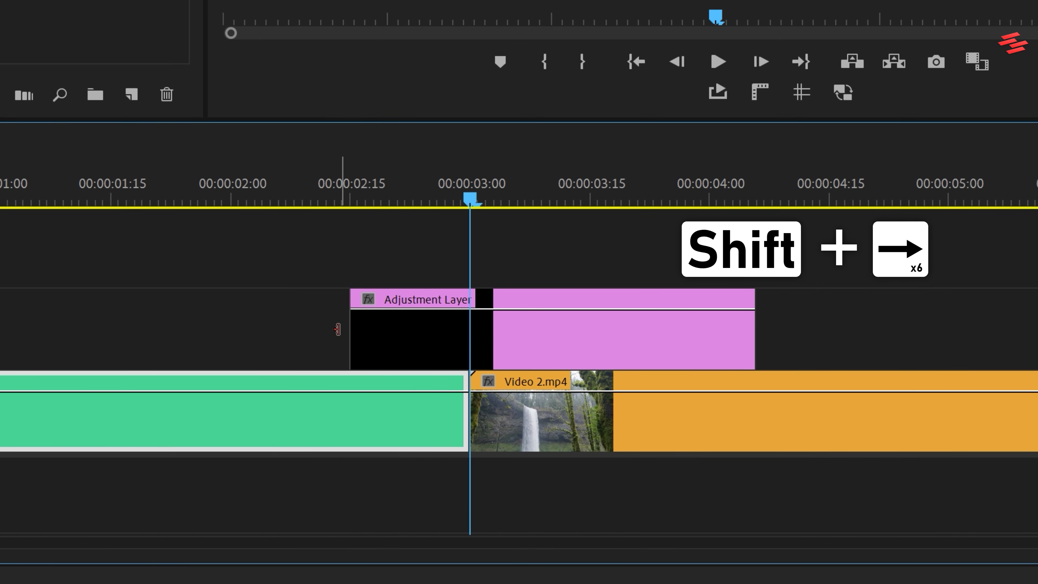
pyautogui.hotkey('shift', 'Right')
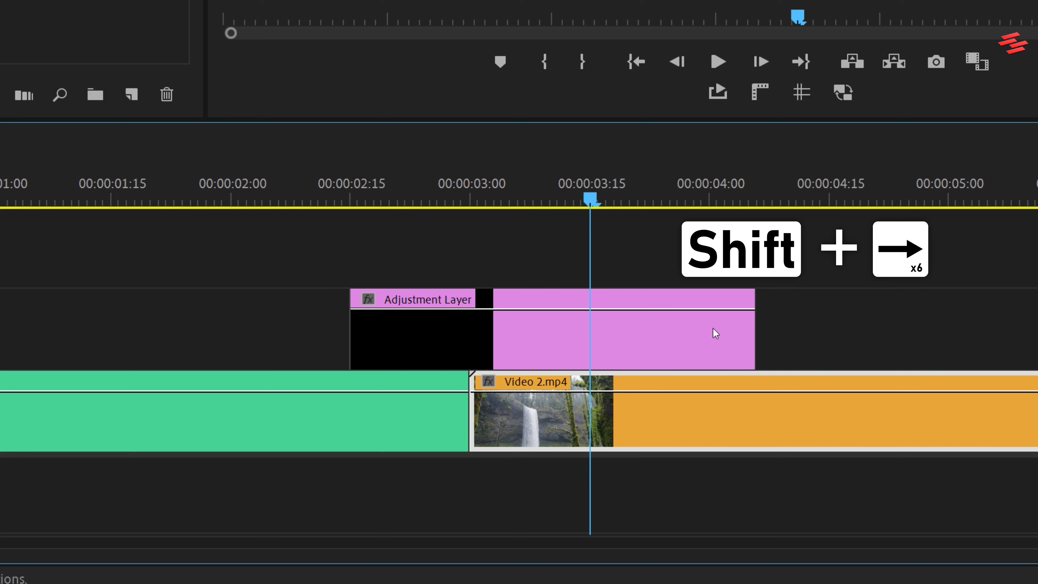
pyautogui.moveTo(754, 337); pyautogui.dragTo(590, 338)
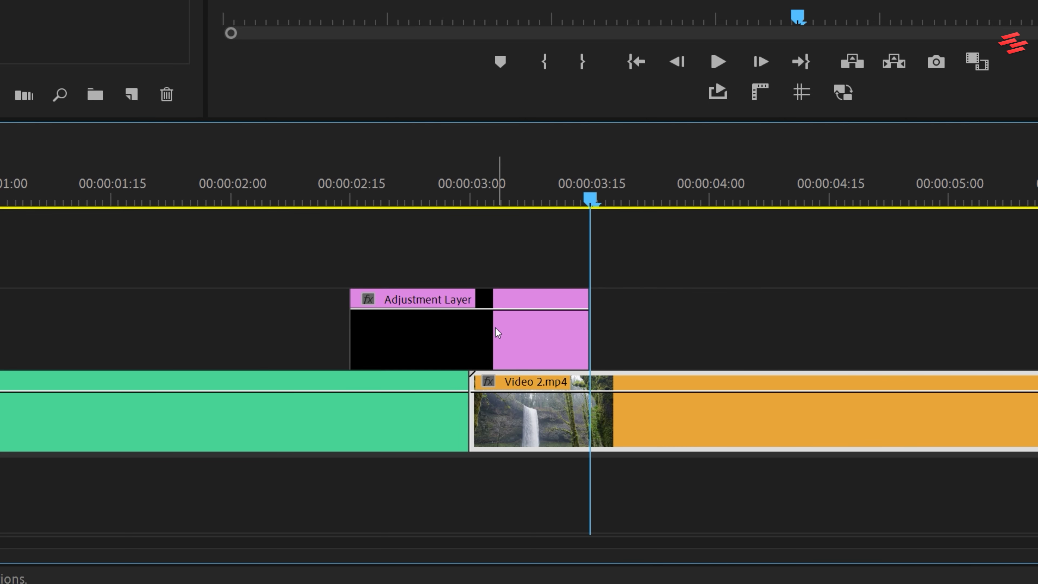
# Step: Duplicate the trimmed adjustment layer onto Video 3, directly above the original
pyautogui.press('alt')
pyautogui.moveTo(496, 330); pyautogui.dragTo(508, 224)
pyautogui.click(508, 191)
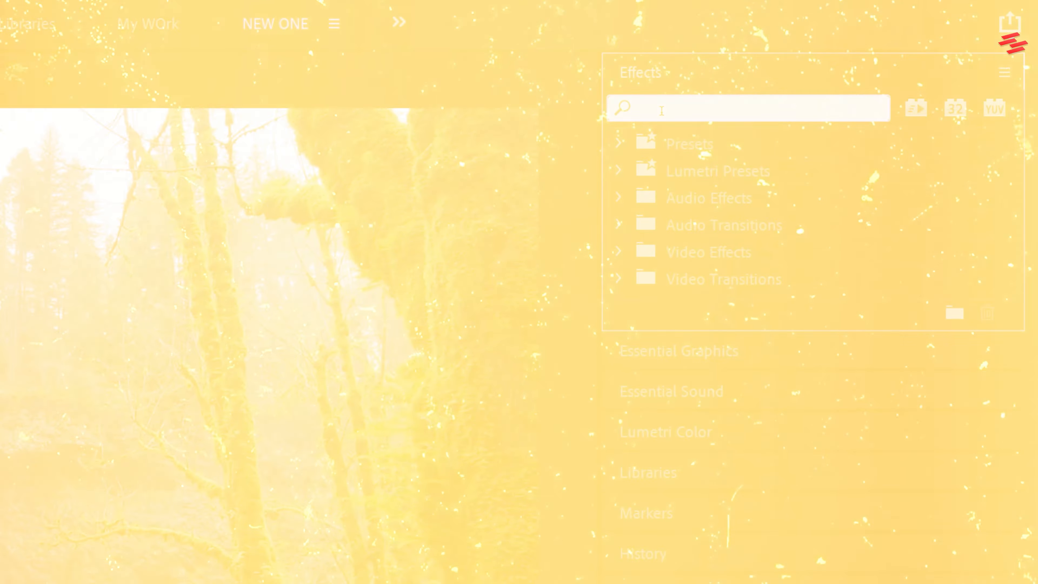
# Step: Apply the Replicate effect to the adjustment layer on Video 2 and set its Count to 3
pyautogui.write('replicate')
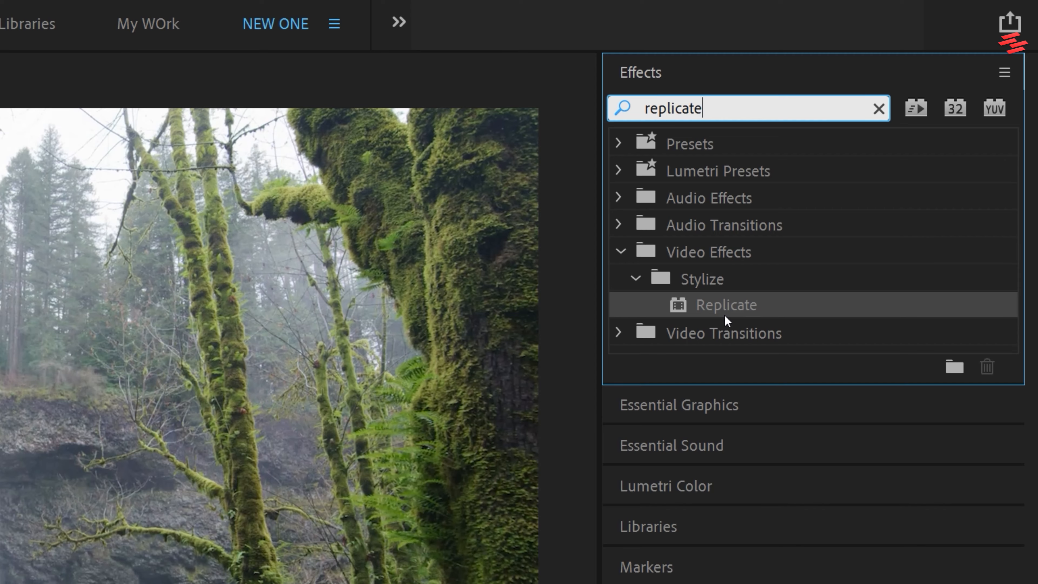
pyautogui.moveTo(724, 316); pyautogui.dragTo(725, 305)
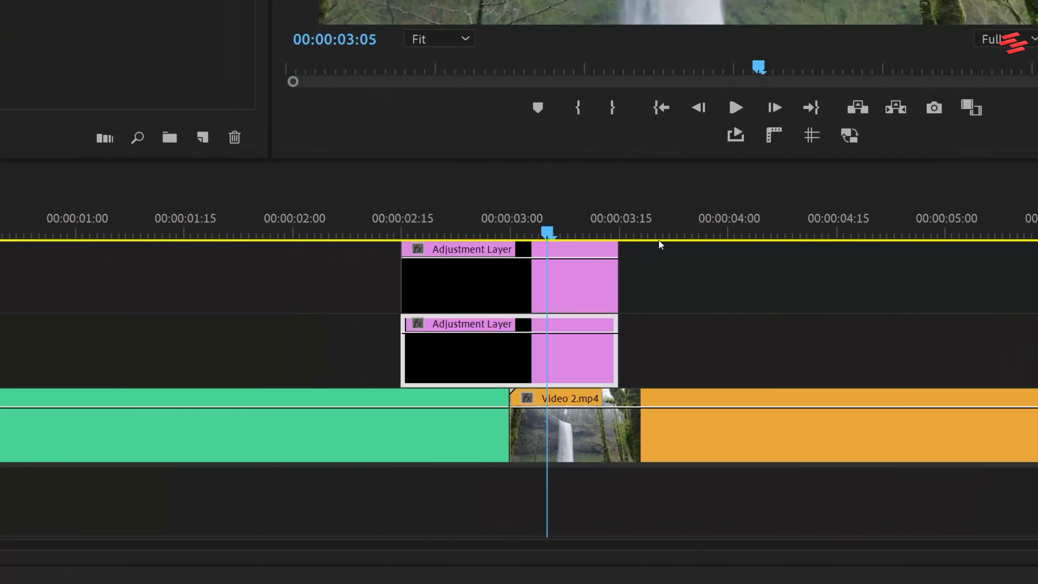
pyautogui.moveTo(540, 287); pyautogui.dragTo(539, 333)
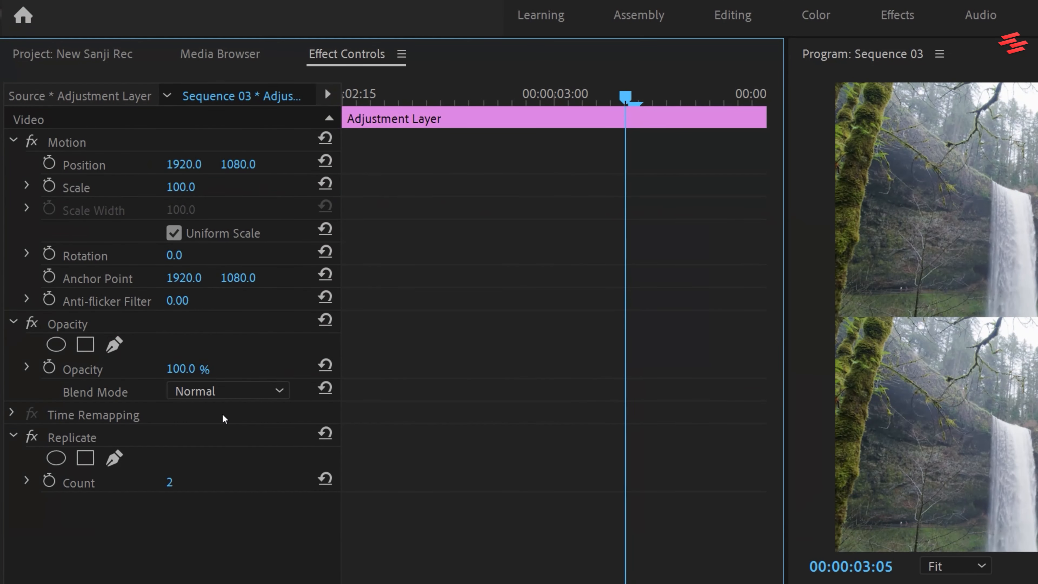
pyautogui.click(164, 482)
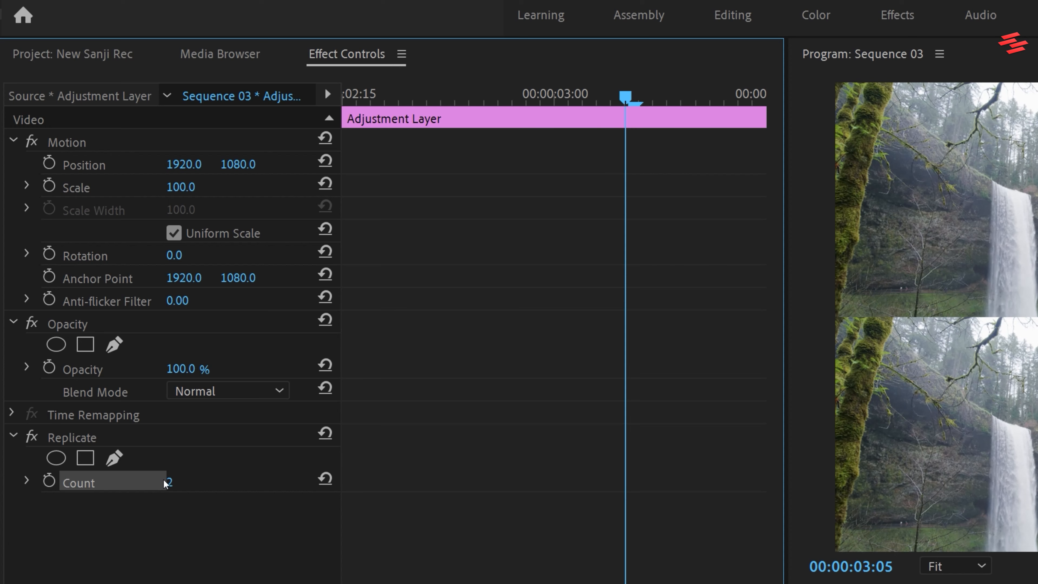
pyautogui.click(168, 482)
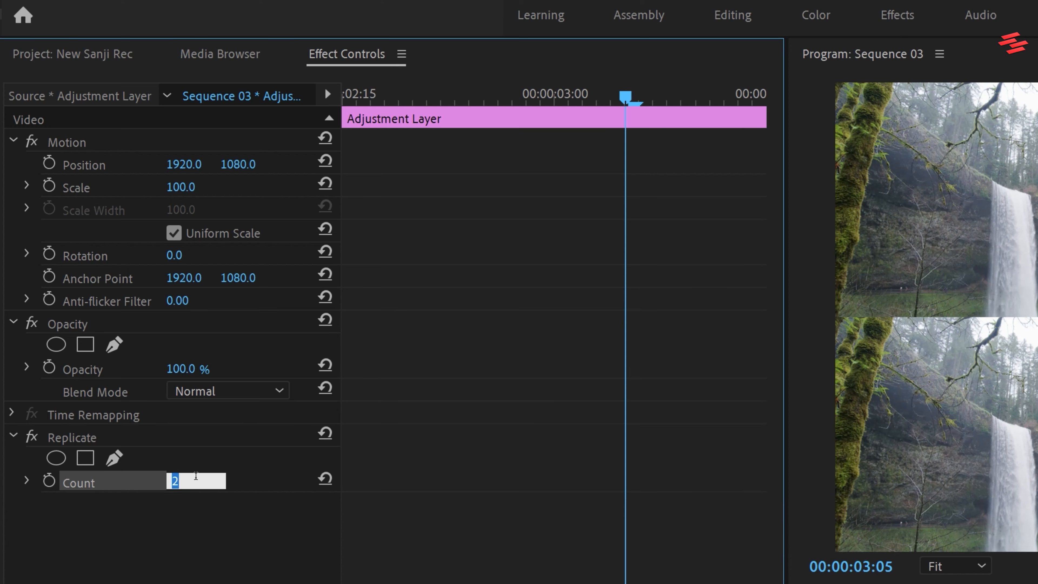
pyautogui.write('3')
pyautogui.press('Return')
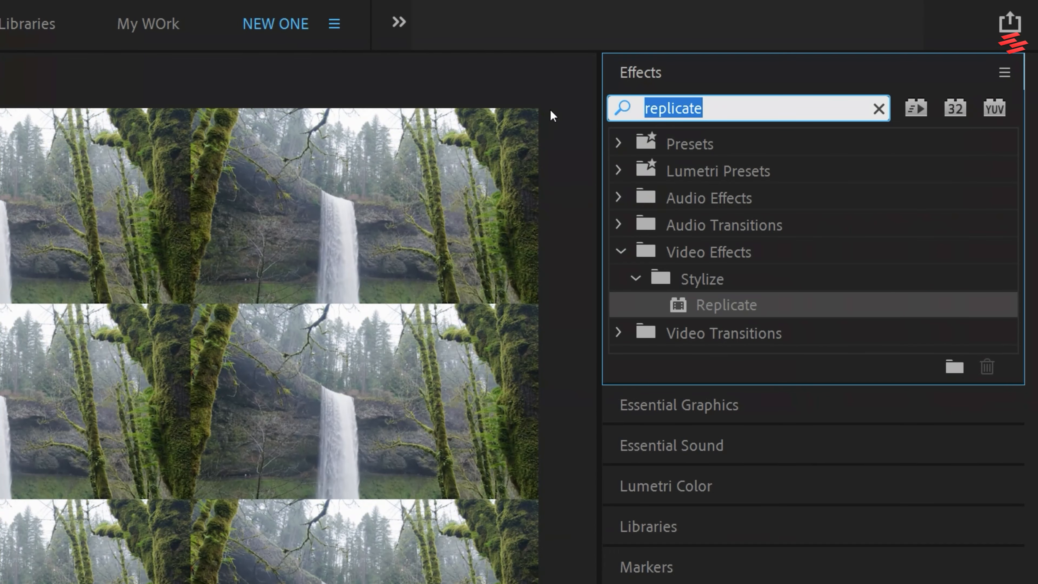
# Step: Apply the Mirror video effect four times to the adjustment layer on Video 2
pyautogui.write('mirror')
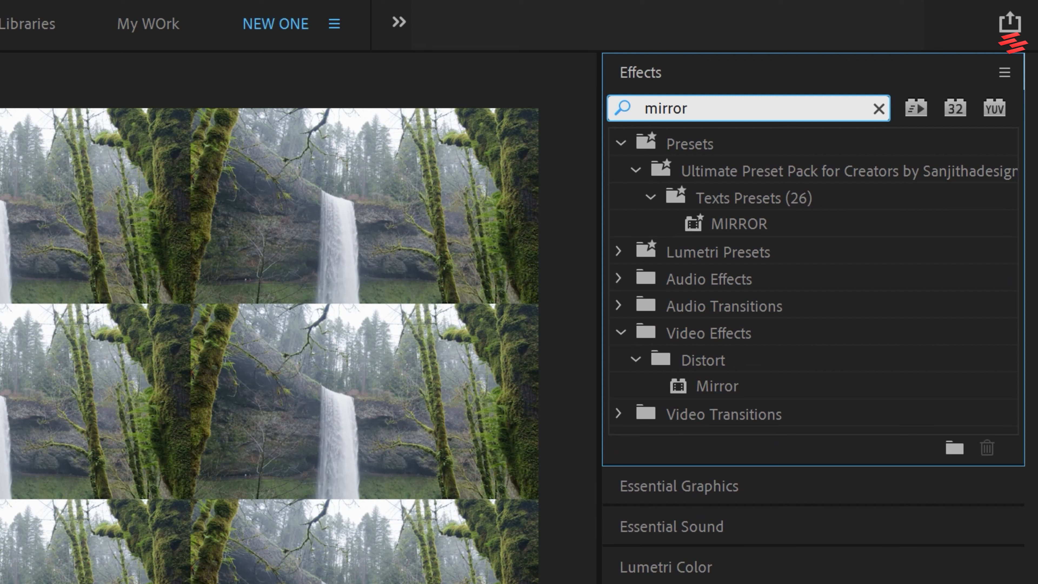
pyautogui.click(718, 387)
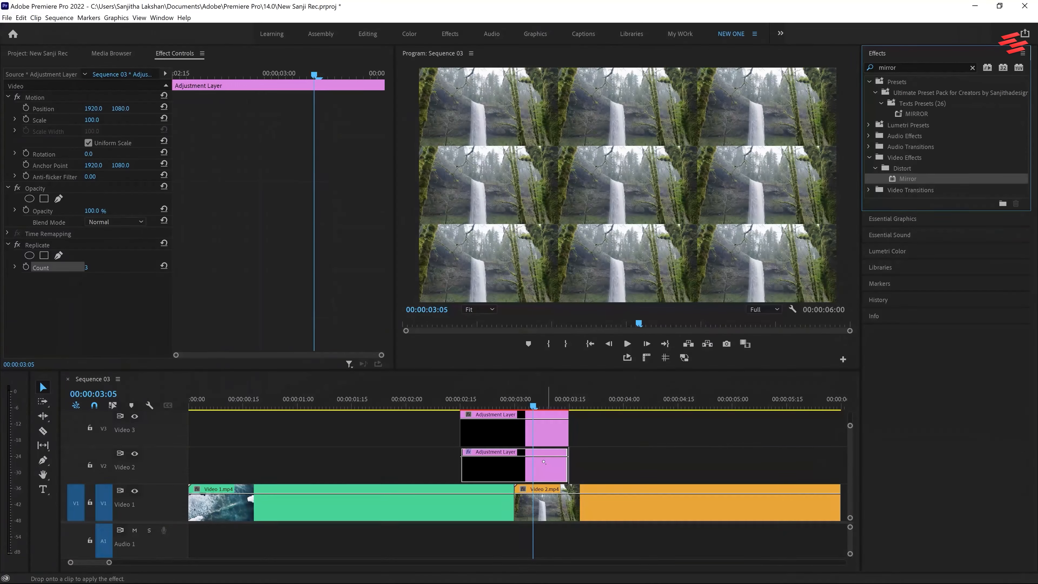
pyautogui.moveTo(543, 461); pyautogui.dragTo(538, 458)
pyautogui.moveTo(907, 178); pyautogui.dragTo(538, 458)
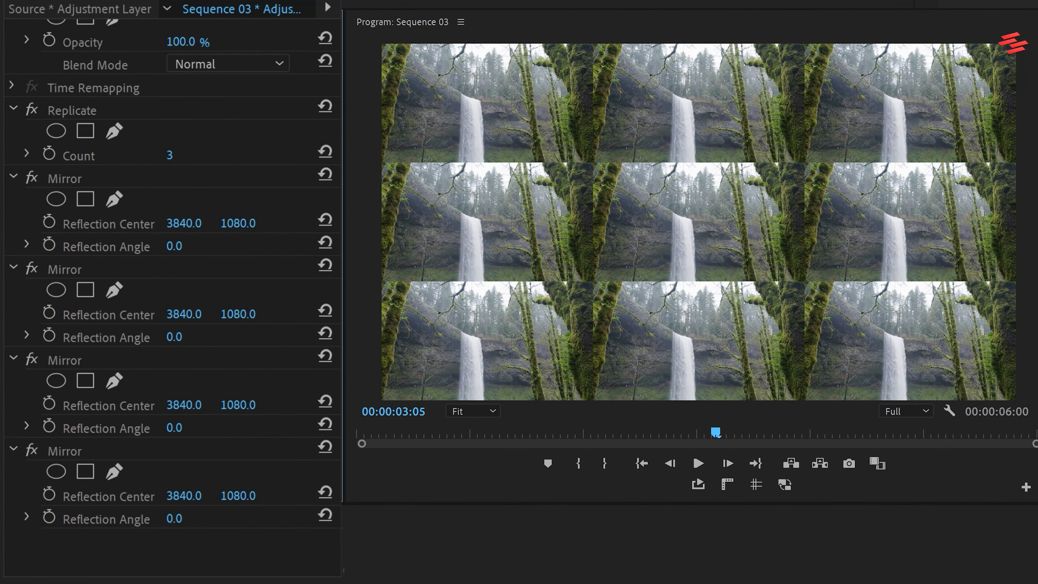
# Step: Set the first Mirror's Reflection Angle to 90° and its vertical Reflection Center to 1439
pyautogui.click(177, 245)
pyautogui.write('90')
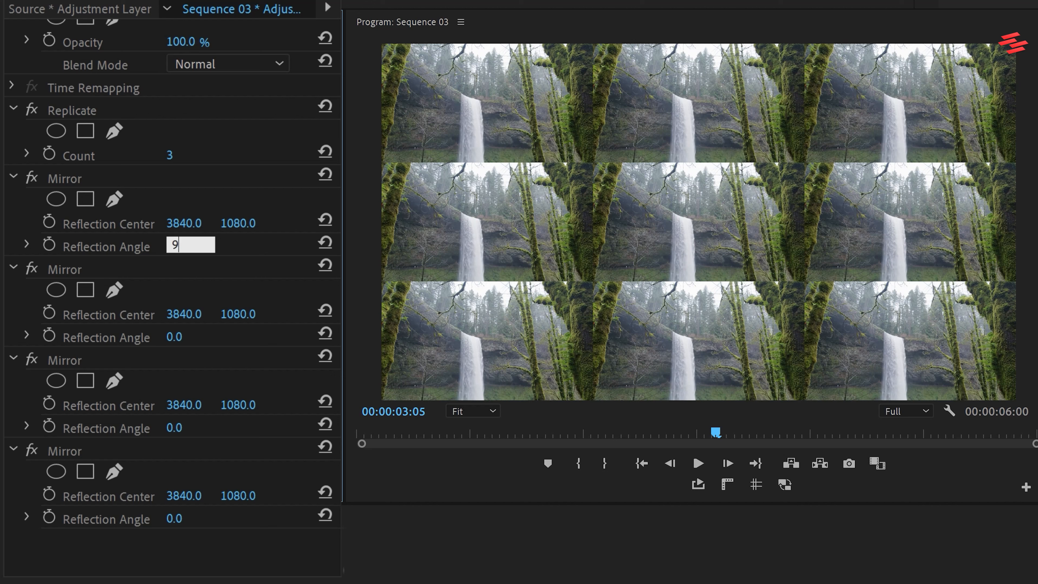
pyautogui.press('Return')
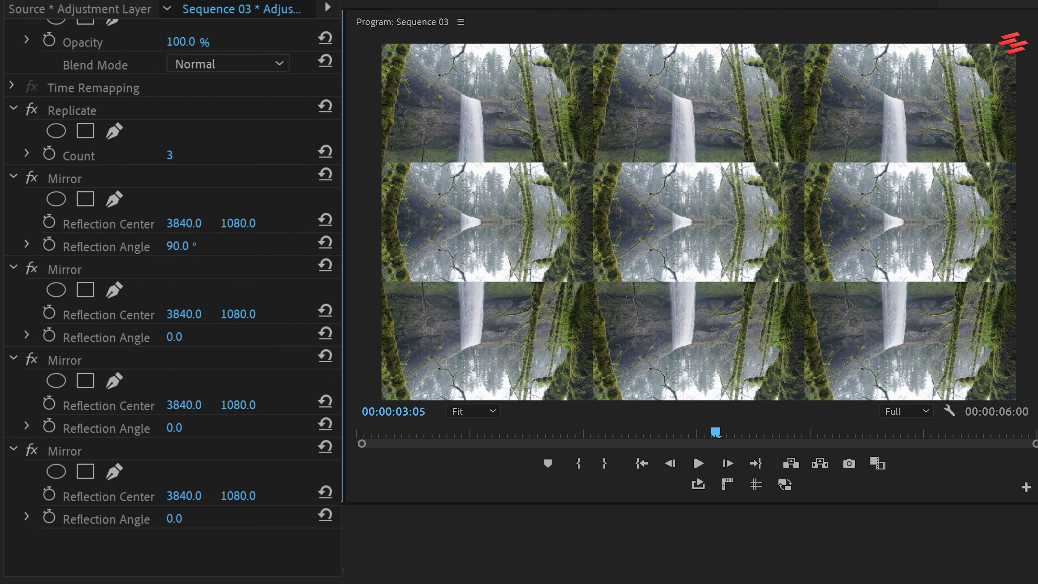
pyautogui.moveTo(234, 226); pyautogui.dragTo(245, 222)
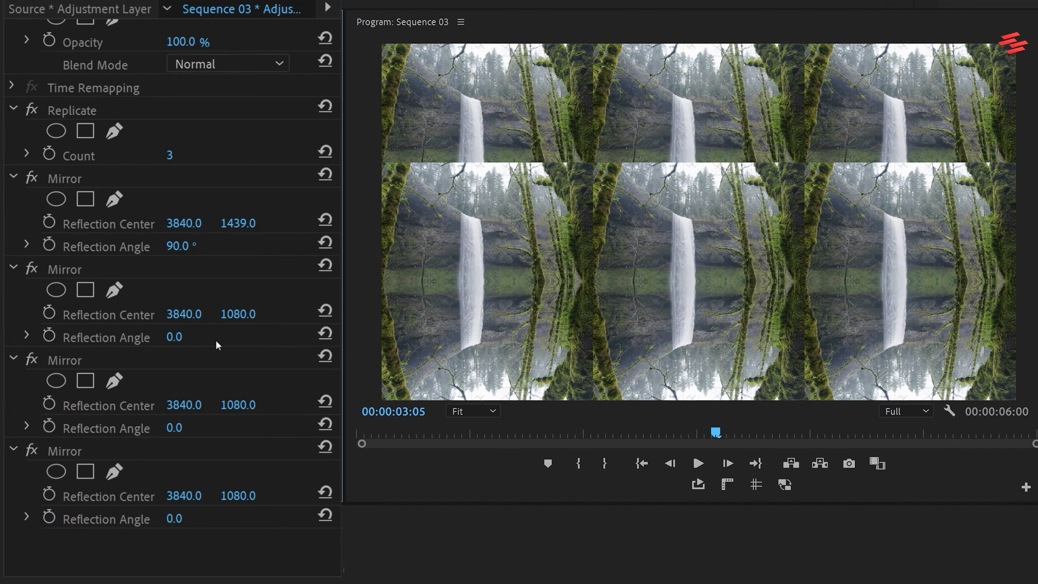
# Step: Set the second Mirror's Reflection Angle to 3x0.0° and its horizontal Reflection Center to 2559.4
pyautogui.click(179, 336)
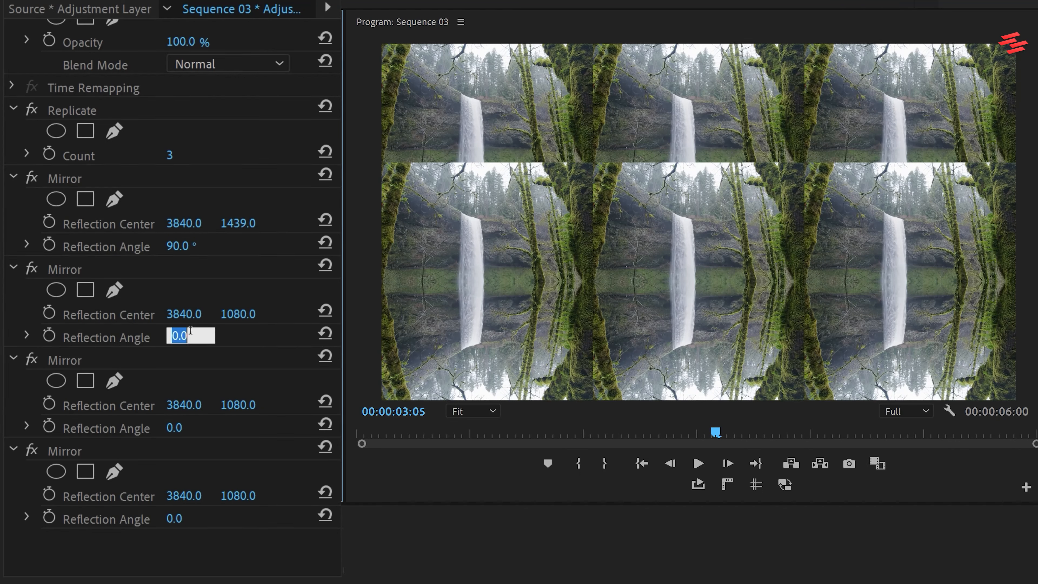
pyautogui.write('3x')
pyautogui.press('Return')
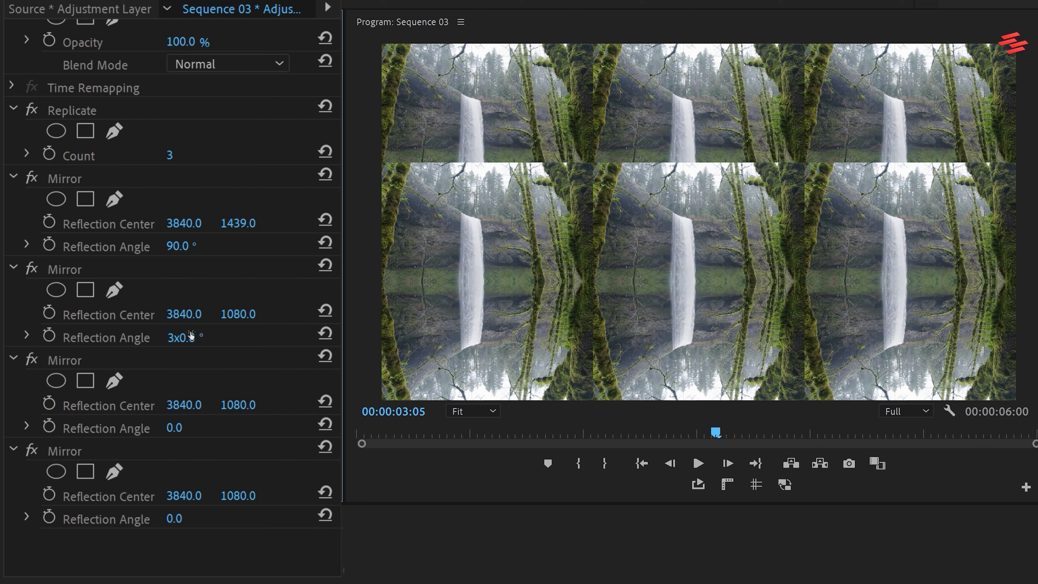
pyautogui.moveTo(184, 313); pyautogui.dragTo(115, 314)
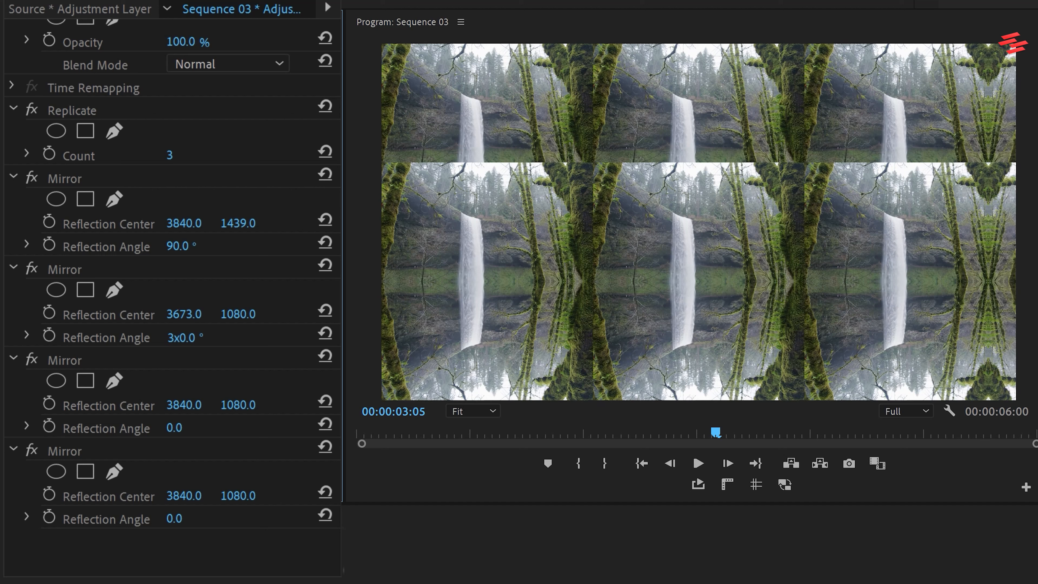
pyautogui.moveTo(183, 314); pyautogui.dragTo(8, 314)
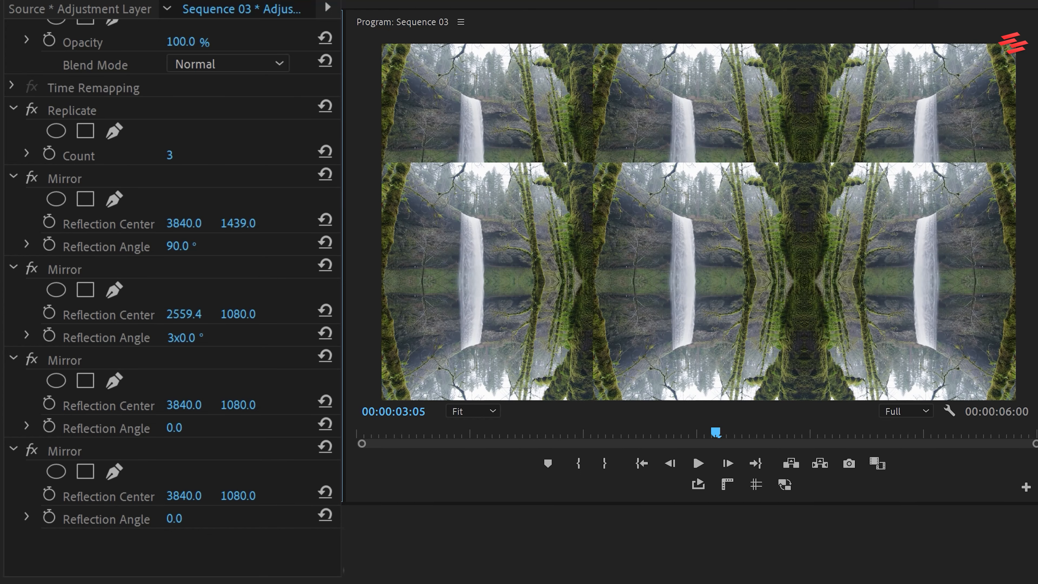
# Step: Set the third Mirror's Reflection Angle to 270° and its vertical Reflection Center to 721
pyautogui.click(175, 428)
pyautogui.write('270')
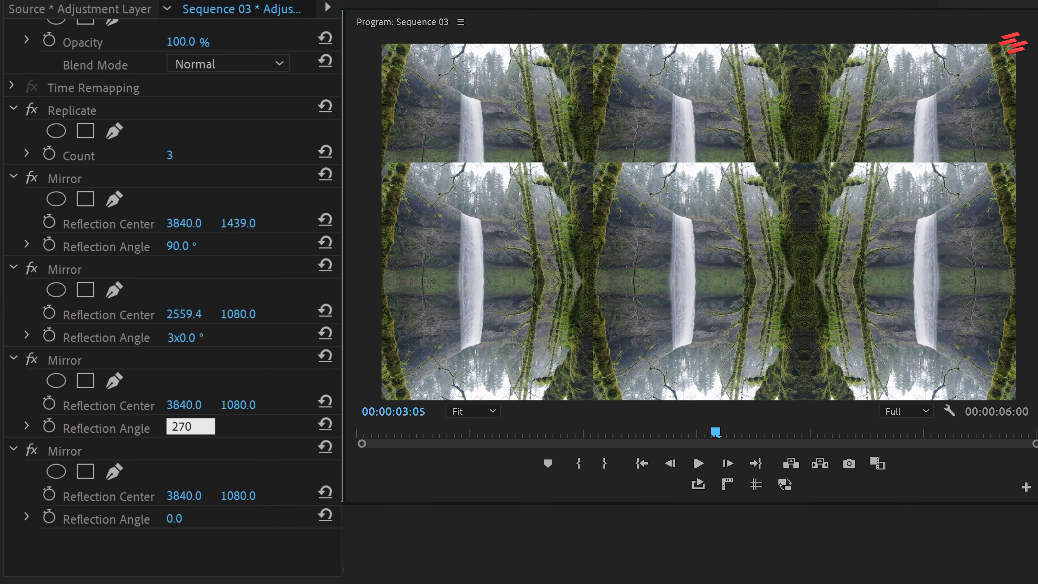
pyautogui.press('Return')
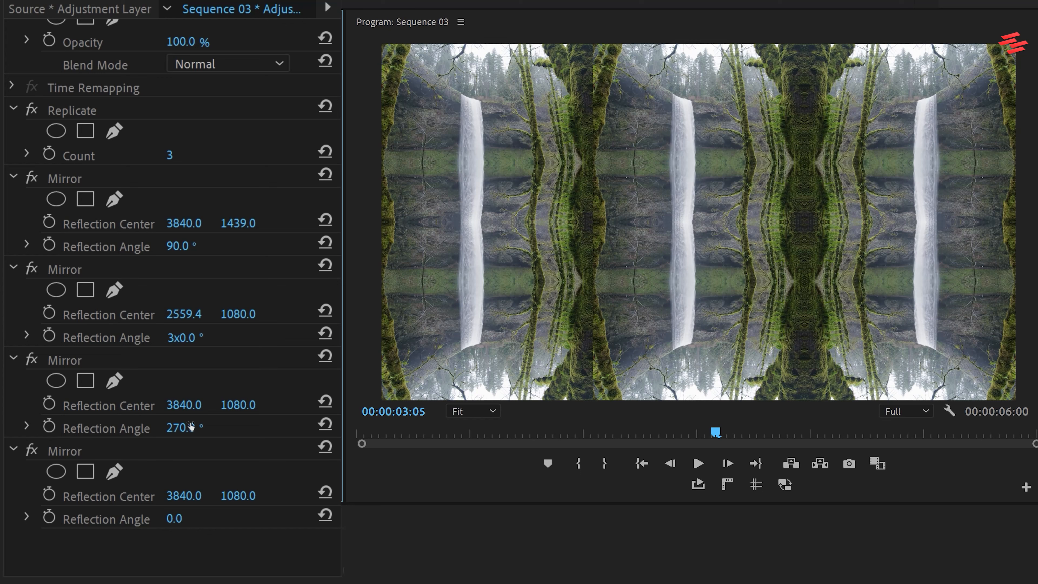
pyautogui.moveTo(239, 404)
pyautogui.mouseDown()
pyautogui.moveTo(166, 404)
pyautogui.moveTo(245, 416)
pyautogui.mouseUp()
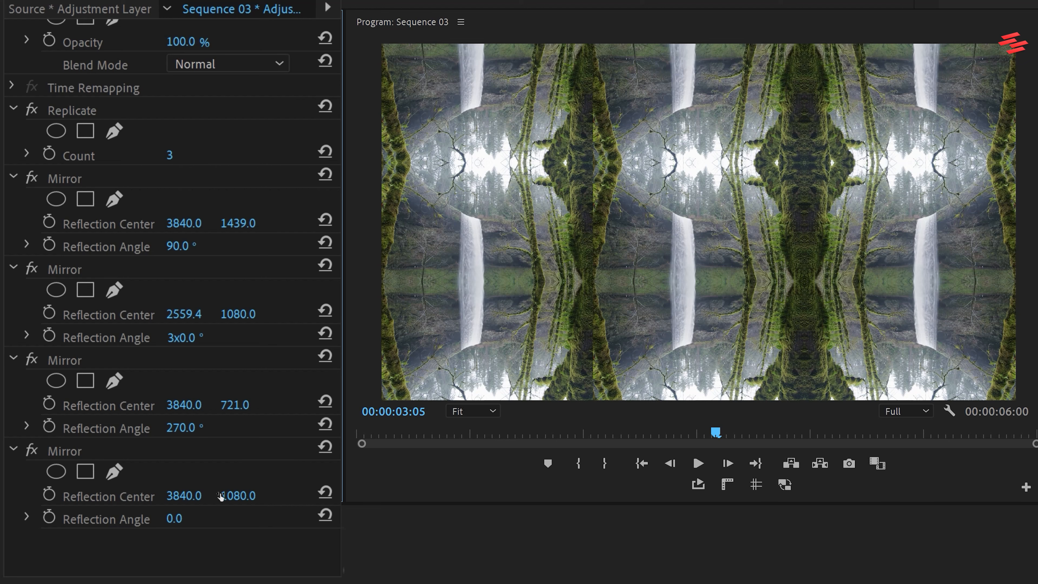
# Step: Set the fourth Mirror's Reflection Angle to 180° and lower its horizontal Reflection Center until the mirrored tiles fill the frame
pyautogui.click(176, 519)
pyautogui.write('180')
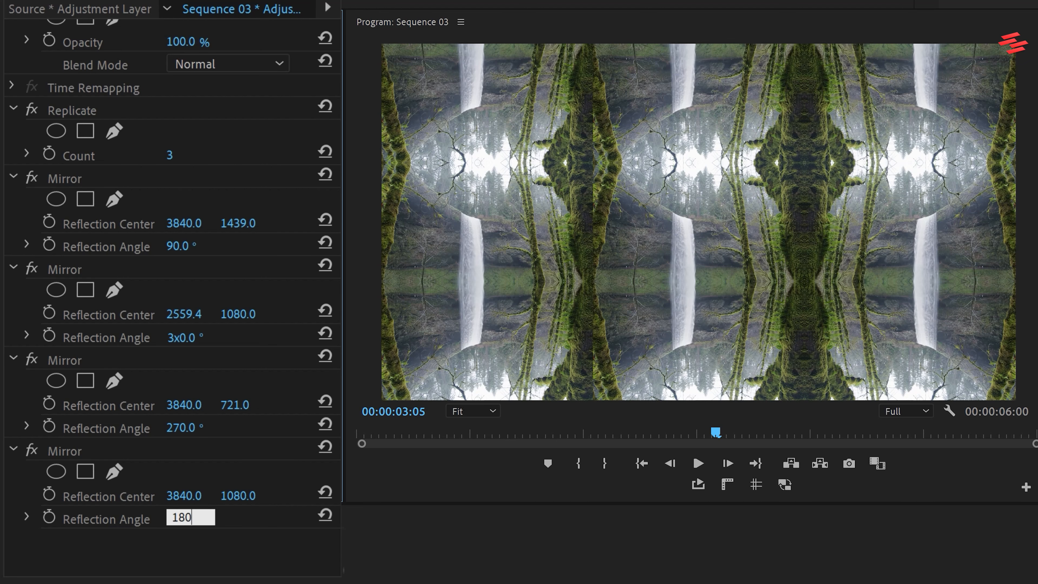
pyautogui.press('Return')
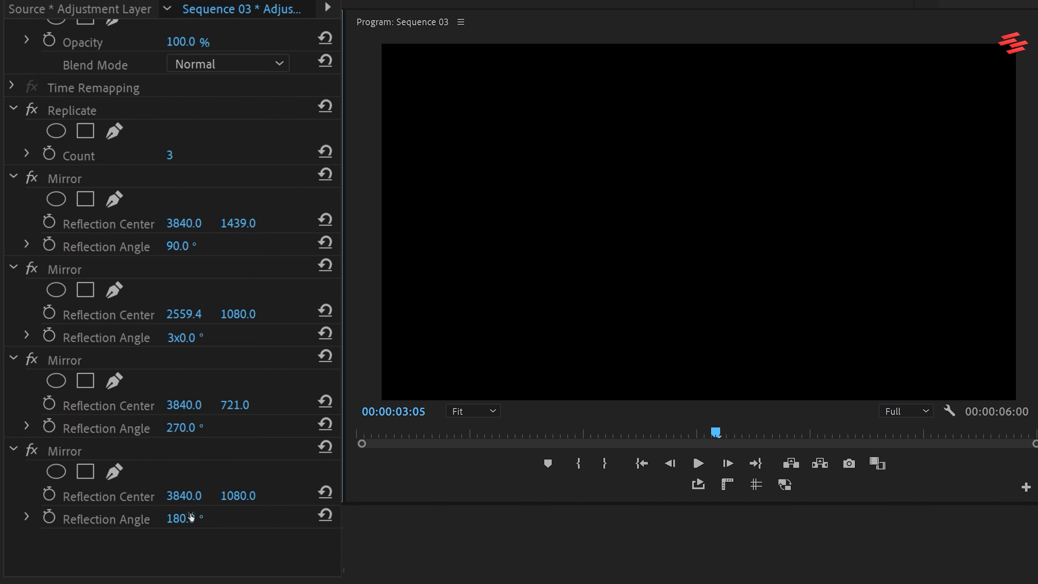
pyautogui.moveTo(184, 495); pyautogui.dragTo(36, 495)
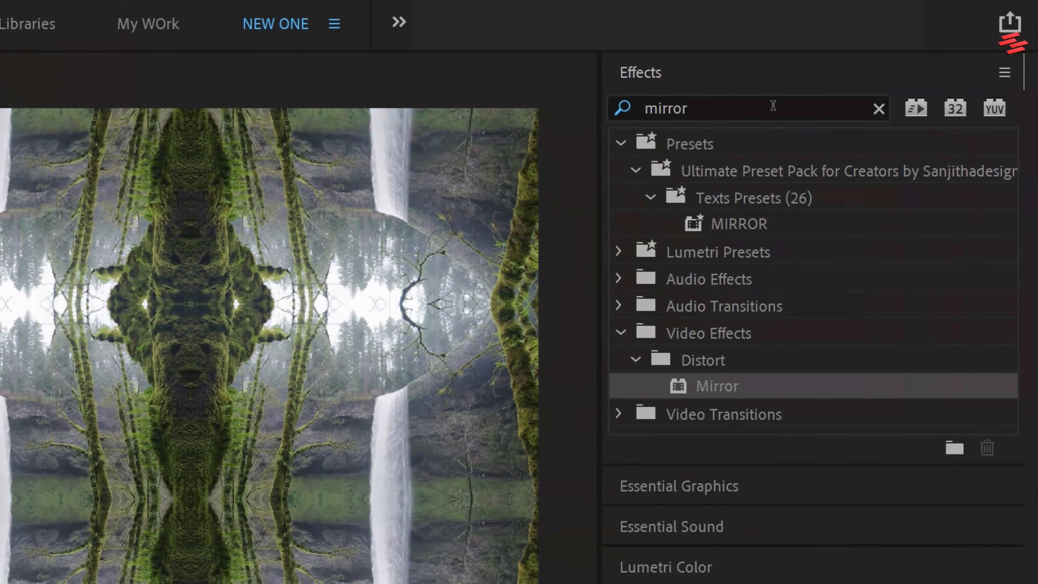
# Step: Find the Transform video effect and apply it to the upper adjustment layer in the timeline
pyautogui.click(771, 105)
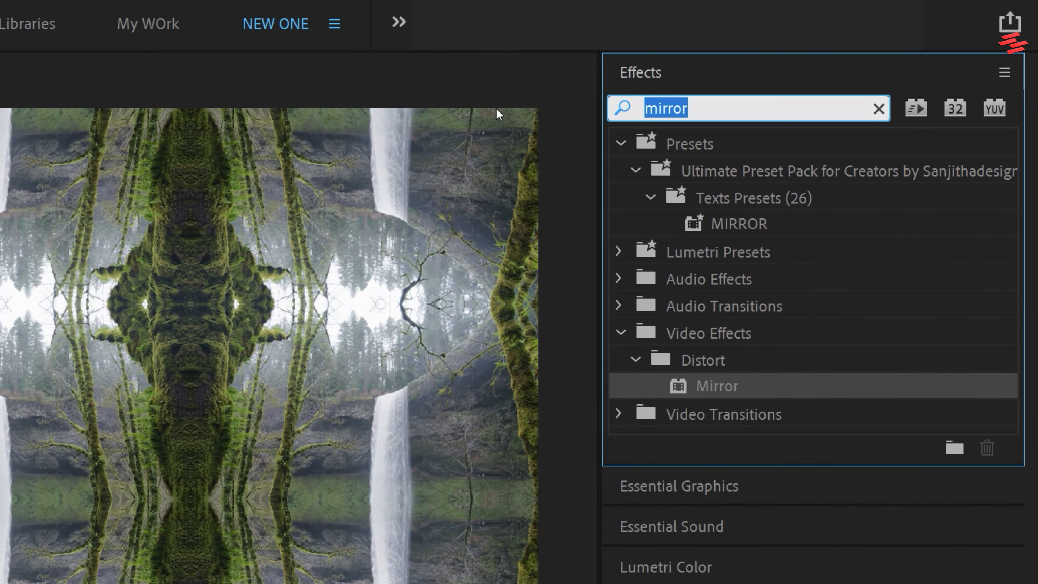
pyautogui.write('transform')
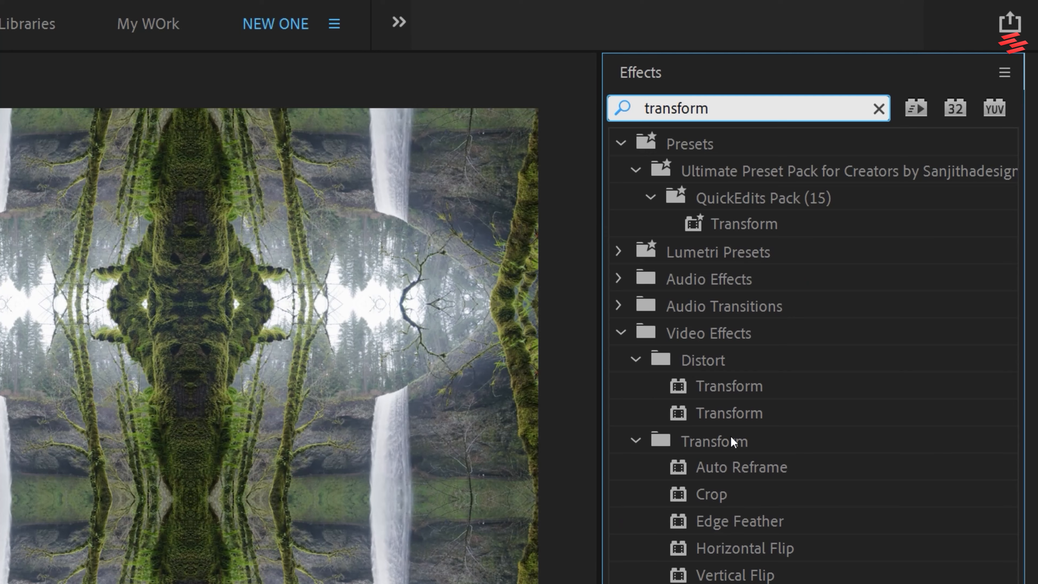
pyautogui.click(753, 412)
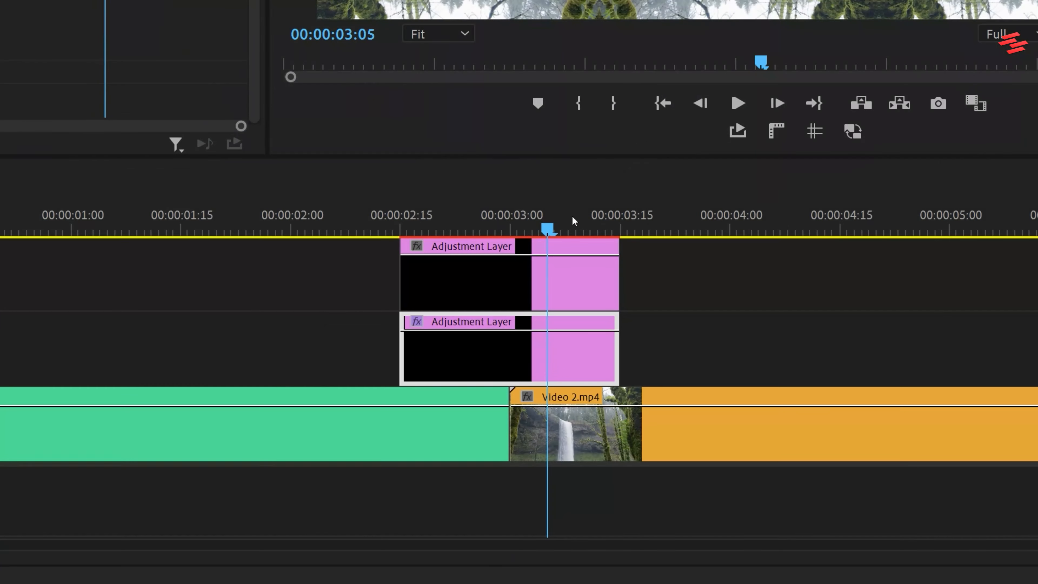
pyautogui.moveTo(572, 221); pyautogui.dragTo(489, 271)
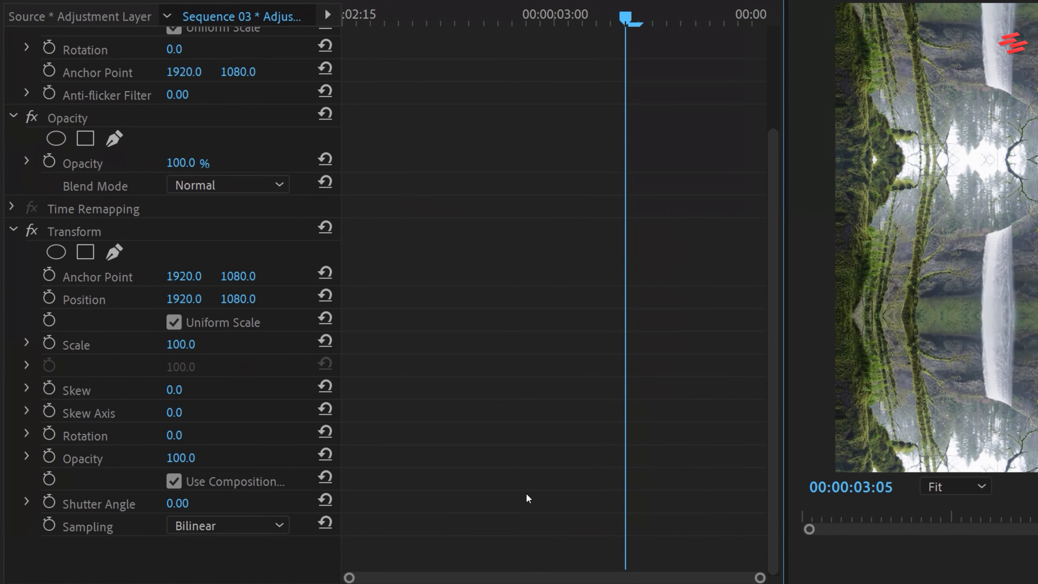
# Step: Turn off the Transform effect's composition shutter angle, set its Shutter Angle to 180, and set Scale to 300
pyautogui.click(174, 481)
pyautogui.click(179, 502)
pyautogui.write('180')
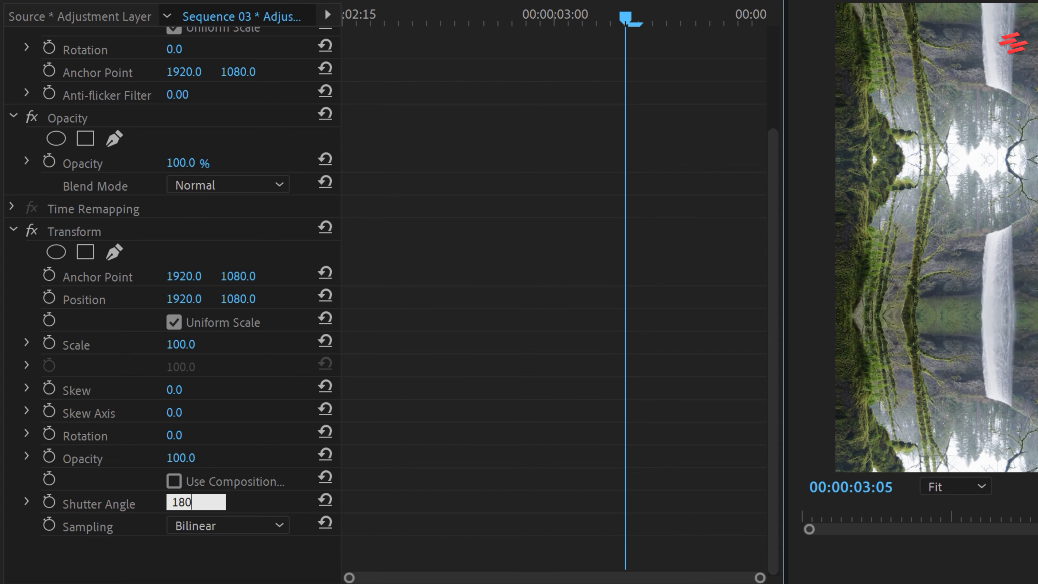
pyautogui.press('Return')
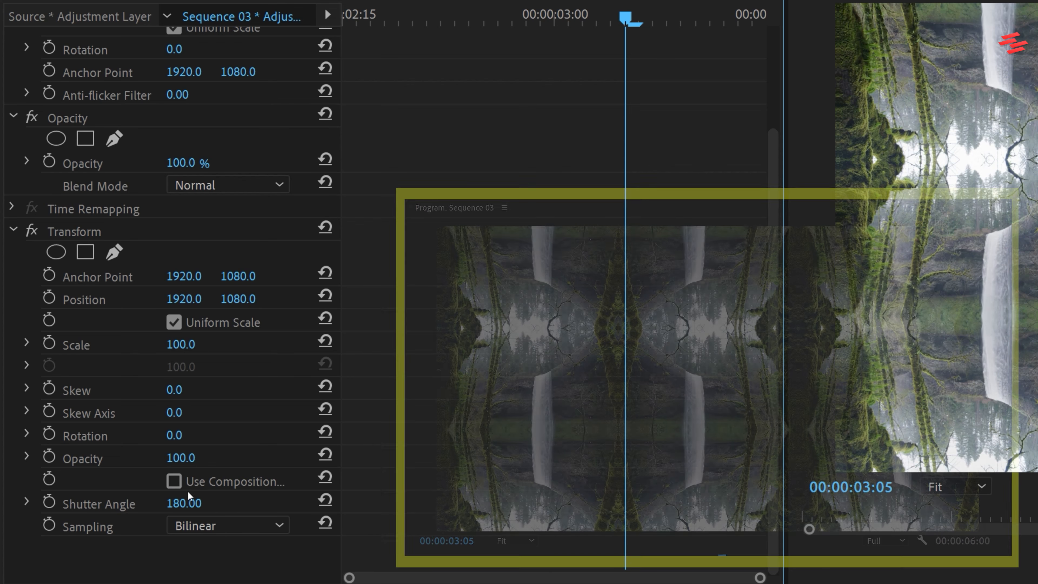
pyautogui.click(196, 339)
pyautogui.write('300')
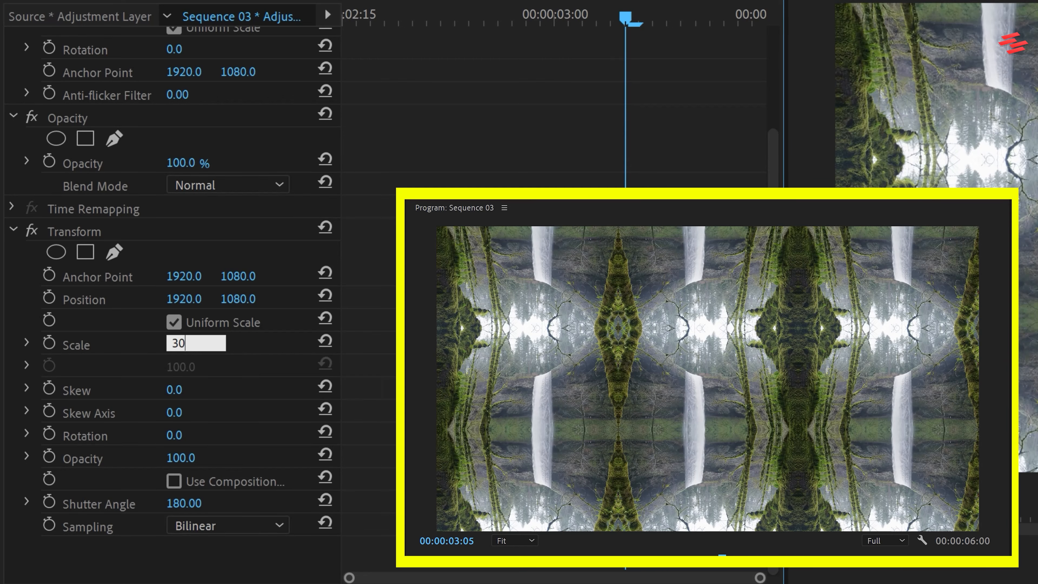
pyautogui.press('Return')
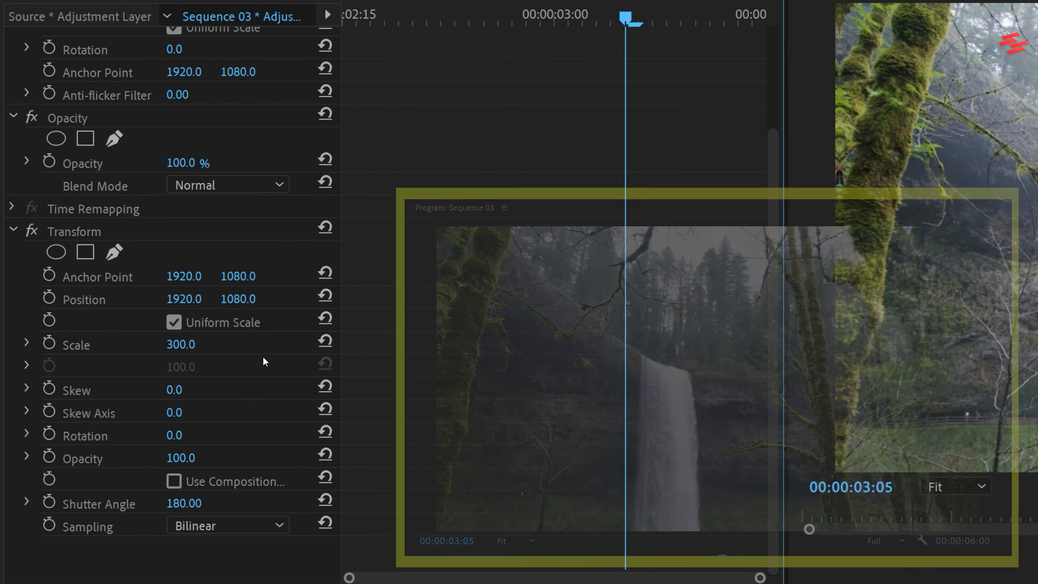
# Step: Keyframe the Transform effect's Rotation from 0° at the adjustment layer's start (00:00:02:15) to 360° at its very end
pyautogui.moveTo(434, 19); pyautogui.dragTo(272, 17)
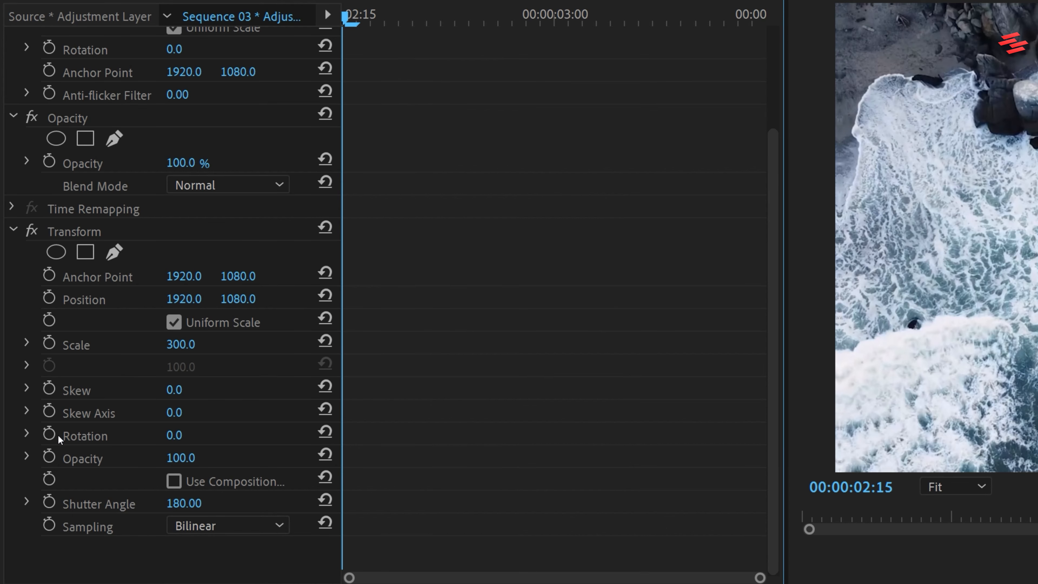
pyautogui.click(50, 433)
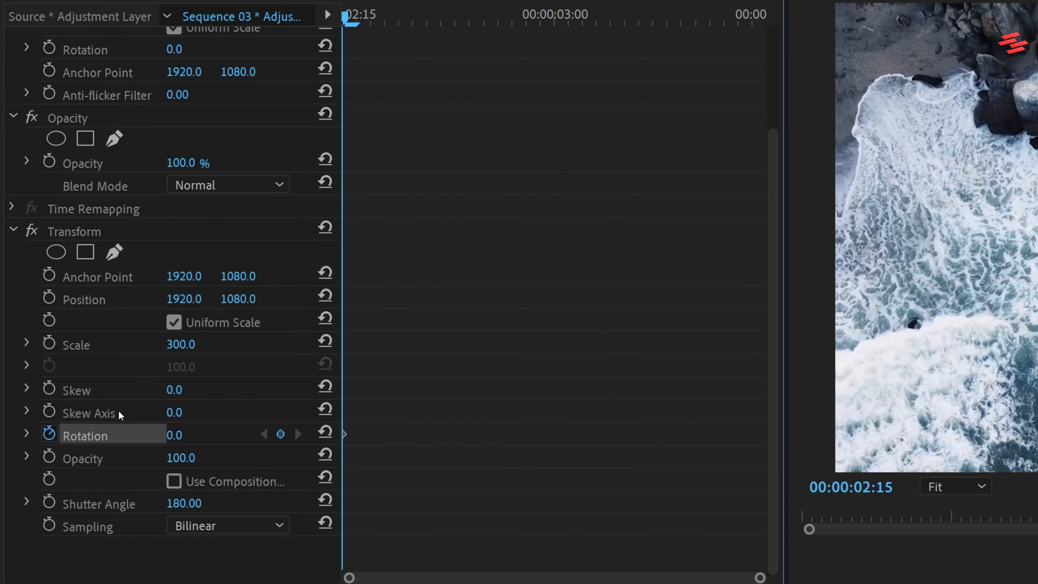
pyautogui.moveTo(403, 16); pyautogui.dragTo(737, 17)
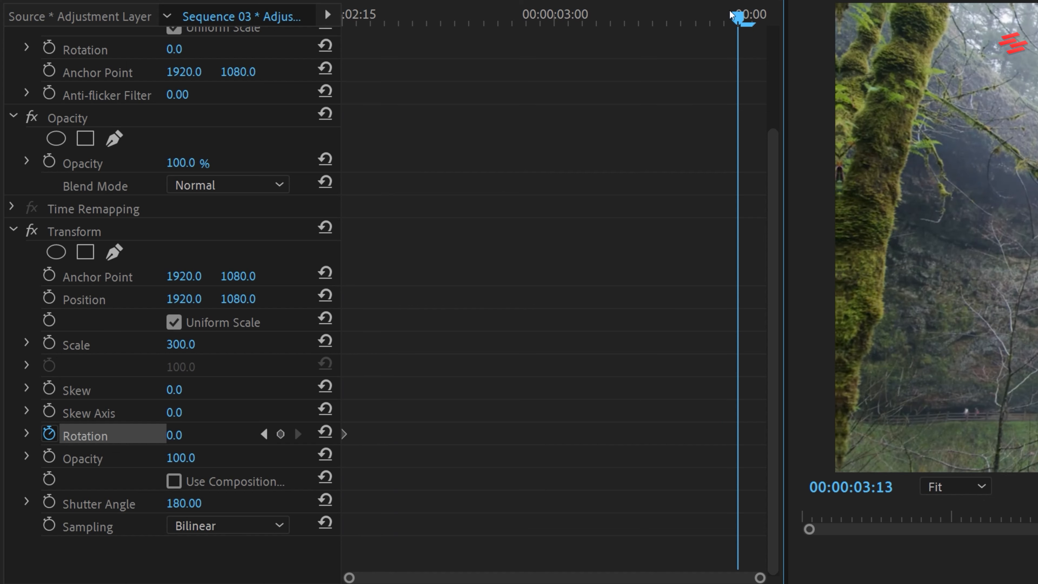
pyautogui.click(191, 432)
pyautogui.write('360')
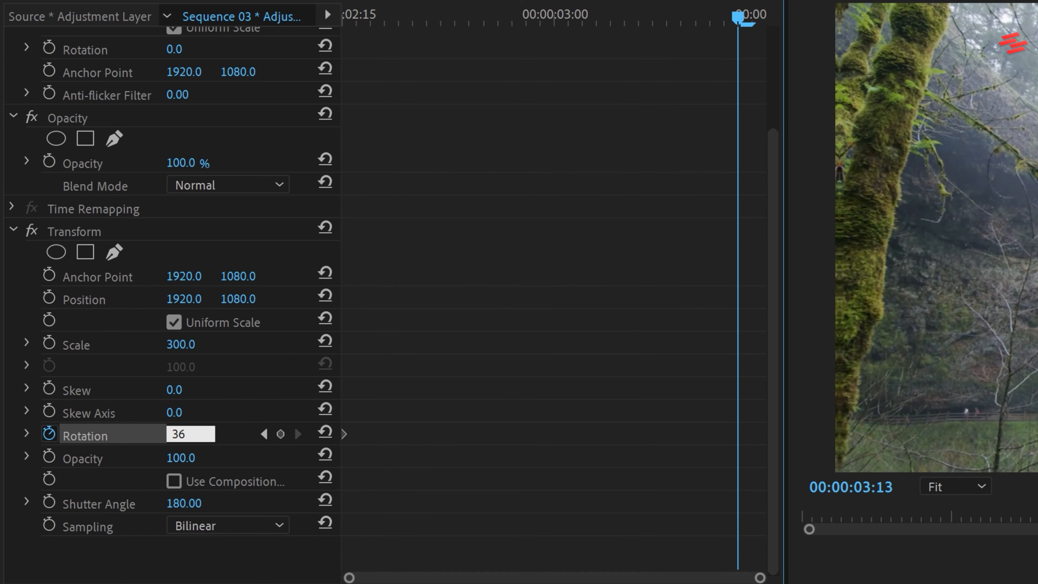
pyautogui.press('Return')
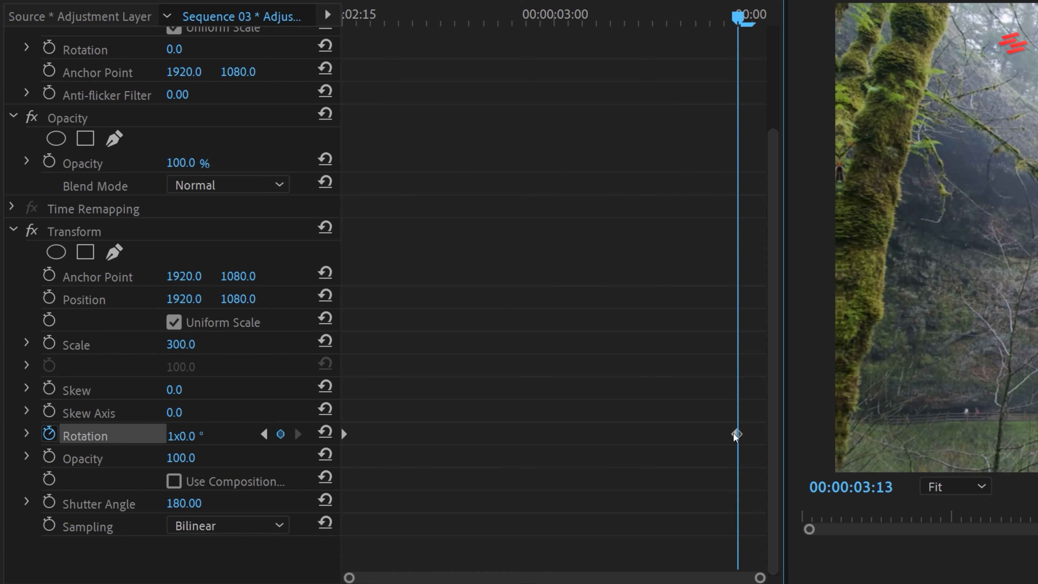
pyautogui.moveTo(736, 433); pyautogui.dragTo(788, 429)
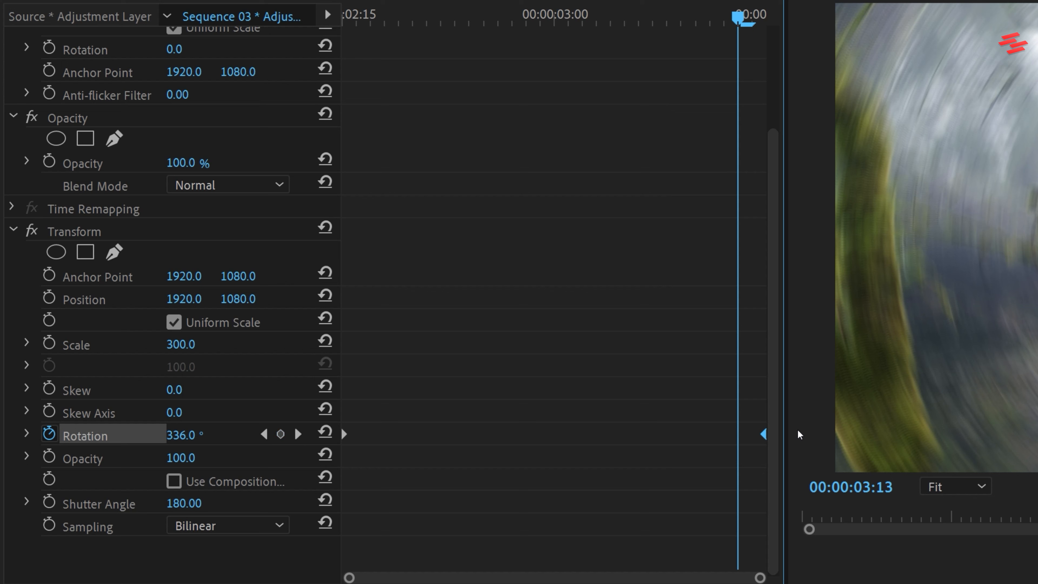
# Step: Apply Ease Out and Ease In to both Rotation keyframes, and play the transition from 00:00:02:04
pyautogui.rightClick(345, 435)
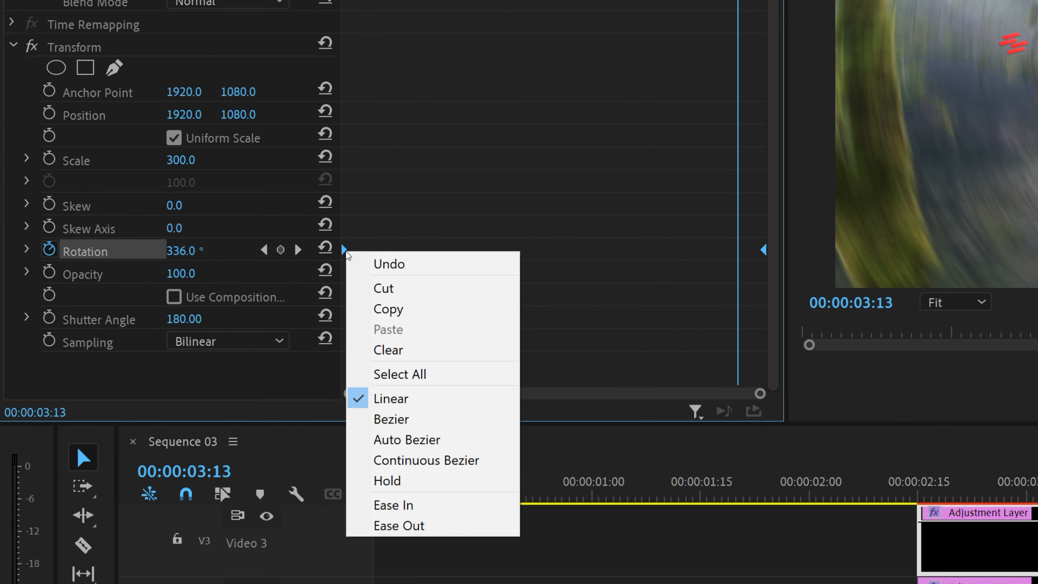
pyautogui.click(423, 526)
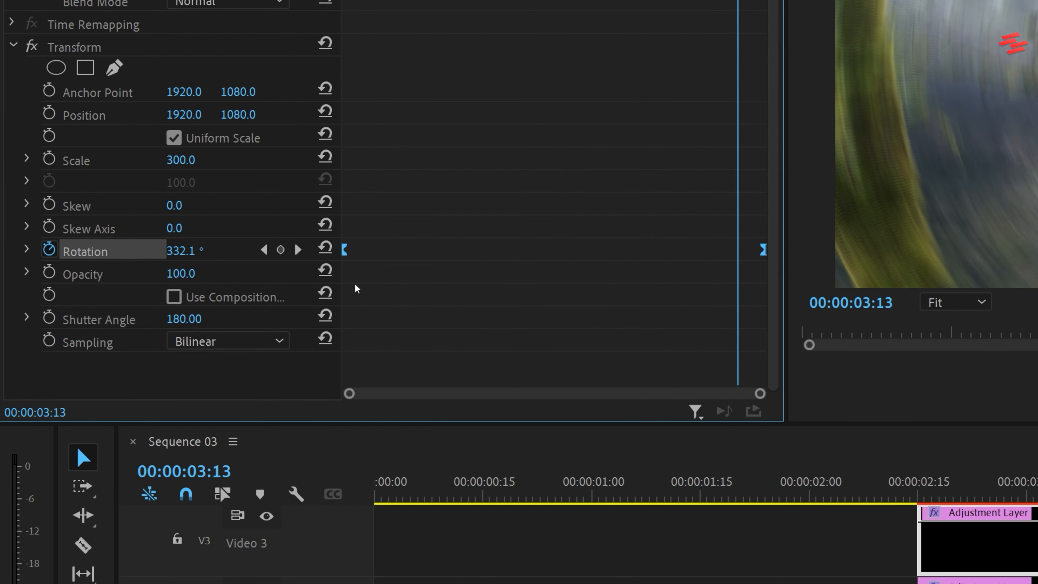
pyautogui.rightClick(345, 253)
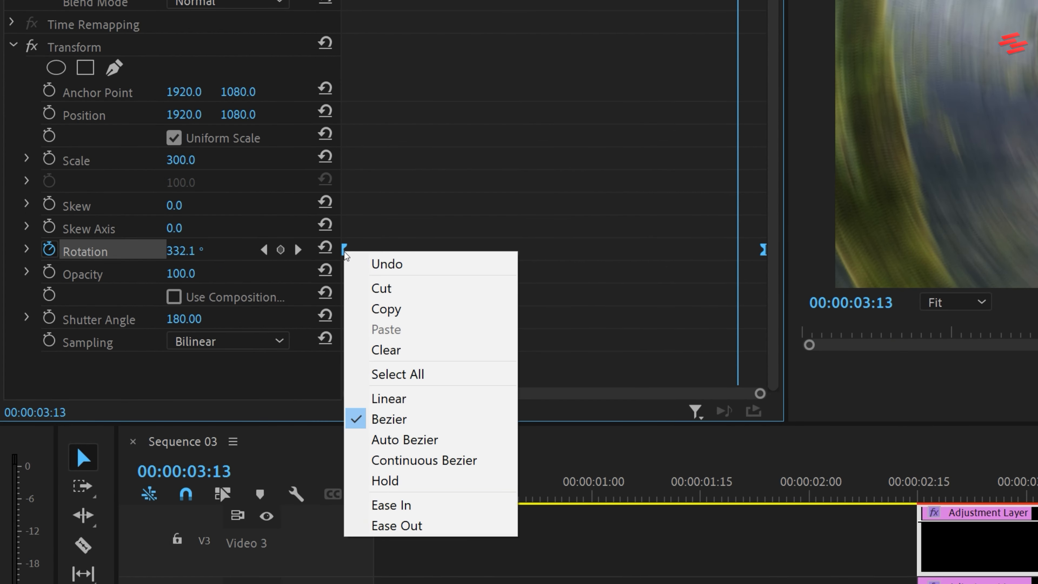
pyautogui.click(422, 504)
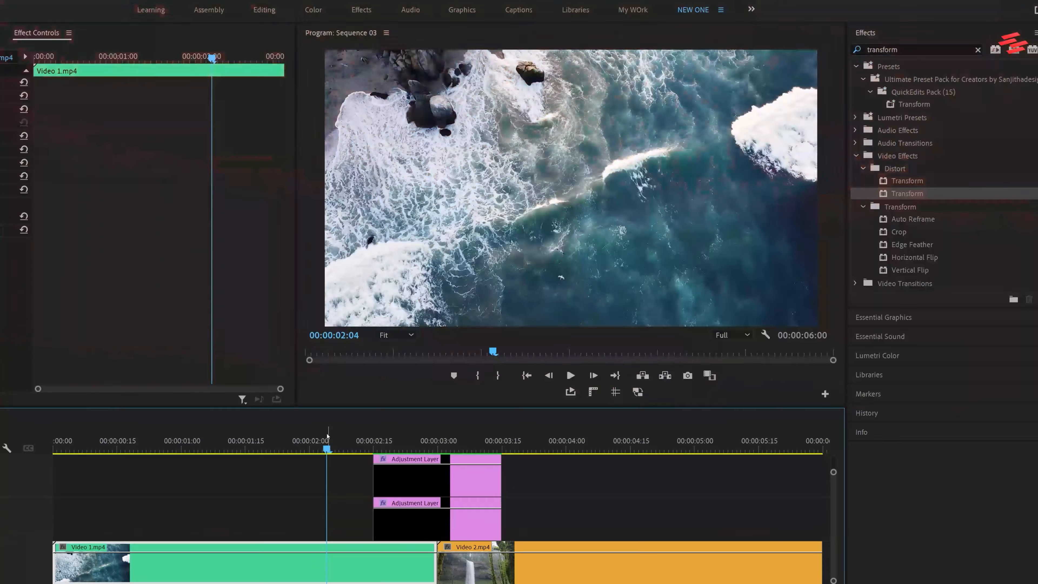
pyautogui.press('space')
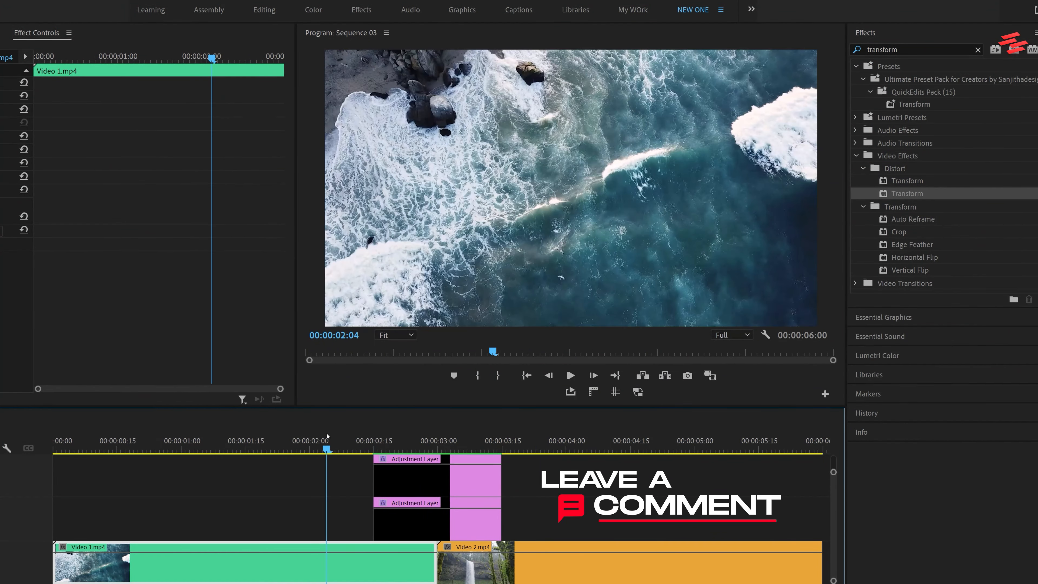